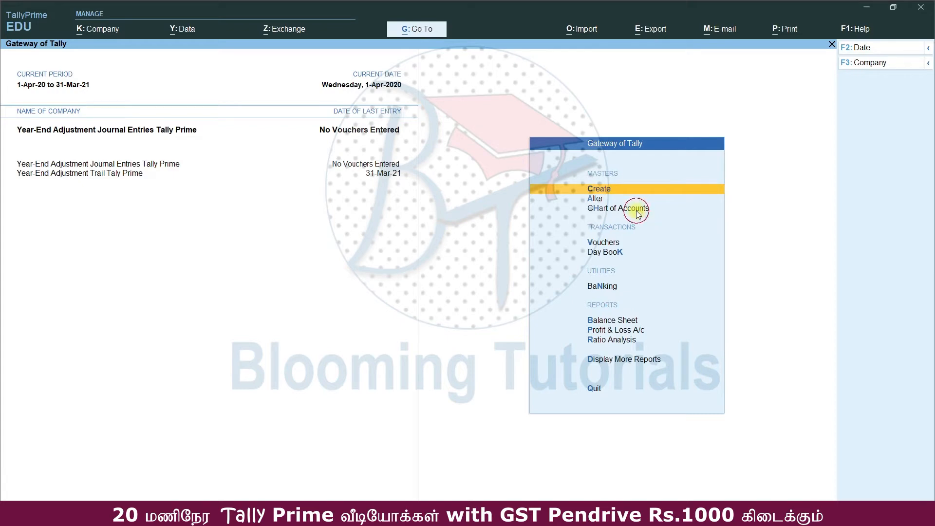
Open multi-ledger creation from the ledger chart of accounts, keeping All Items as the parent group.
click(345, 148)
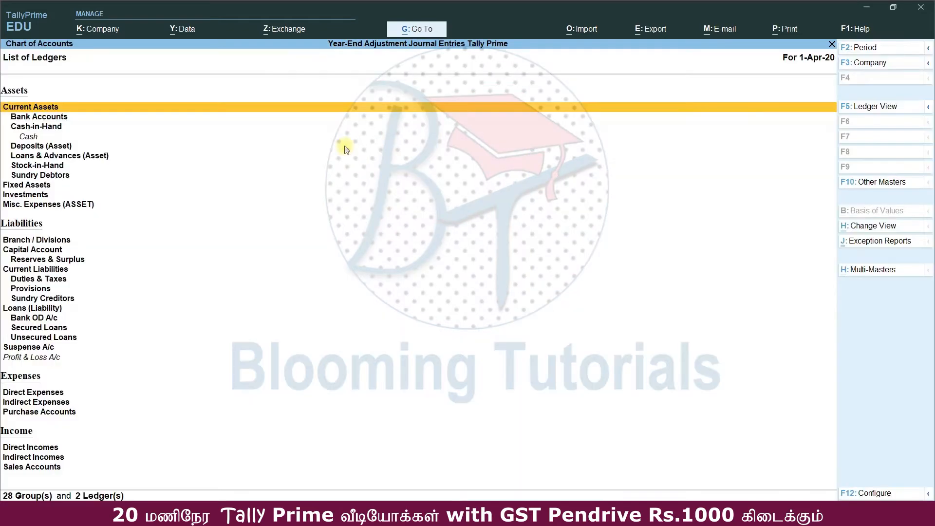
click(886, 272)
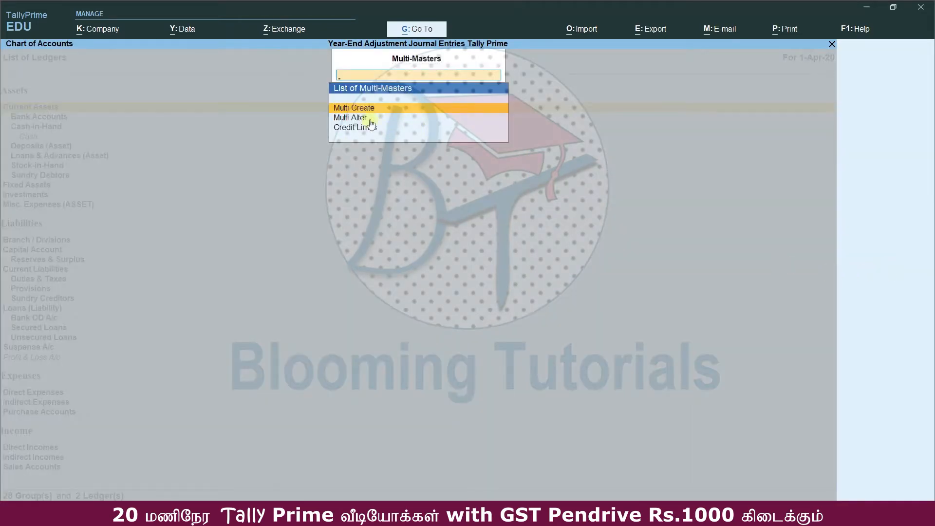
click(394, 109)
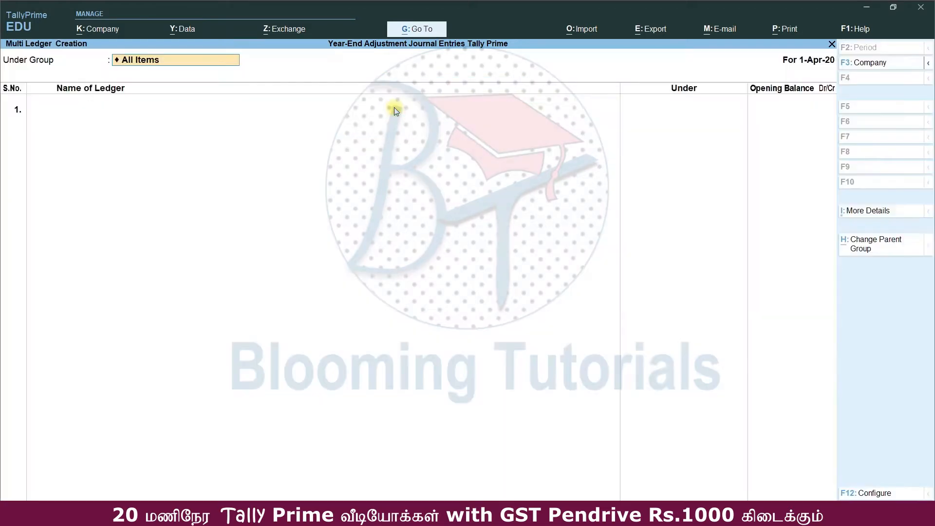
key(Return)
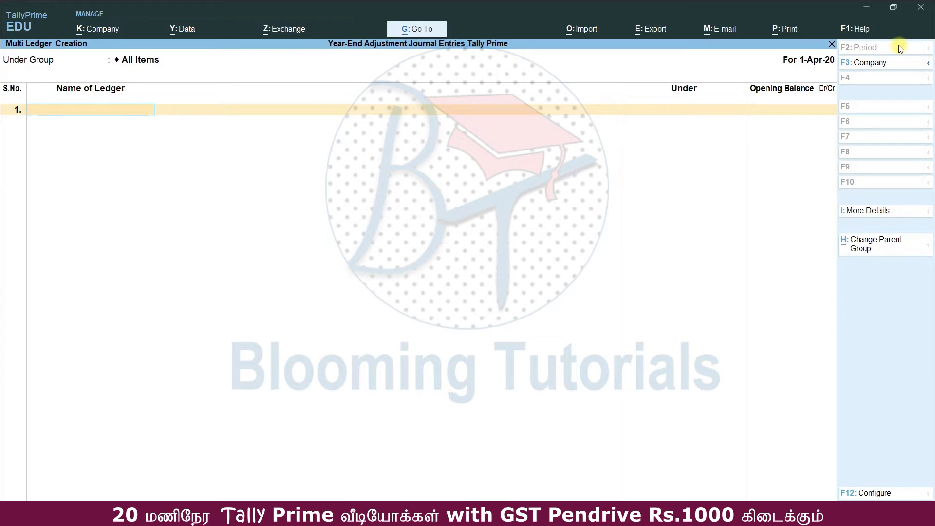
Consult the trial balance and add a Machinery ledger under Fixed Assets with an opening balance of 52,000 Dr.
key(alt+Tab)
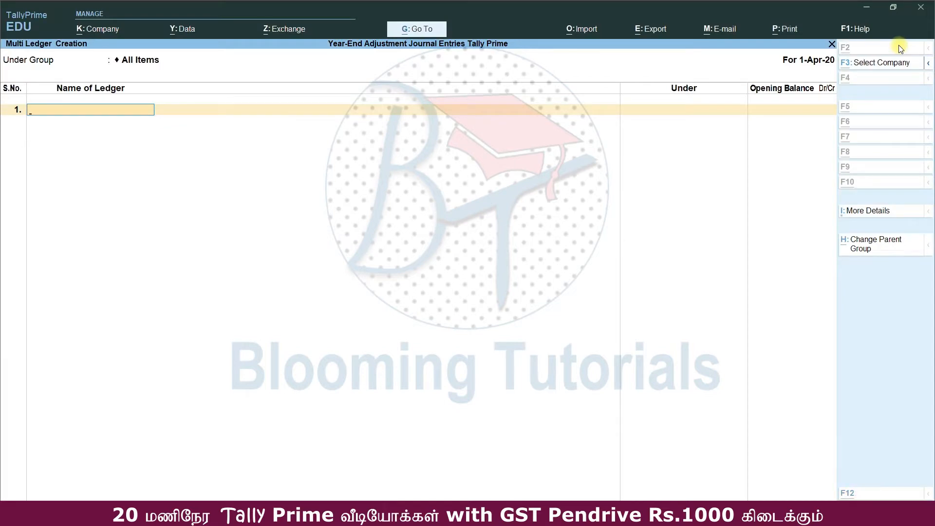
key(alt+Tab)
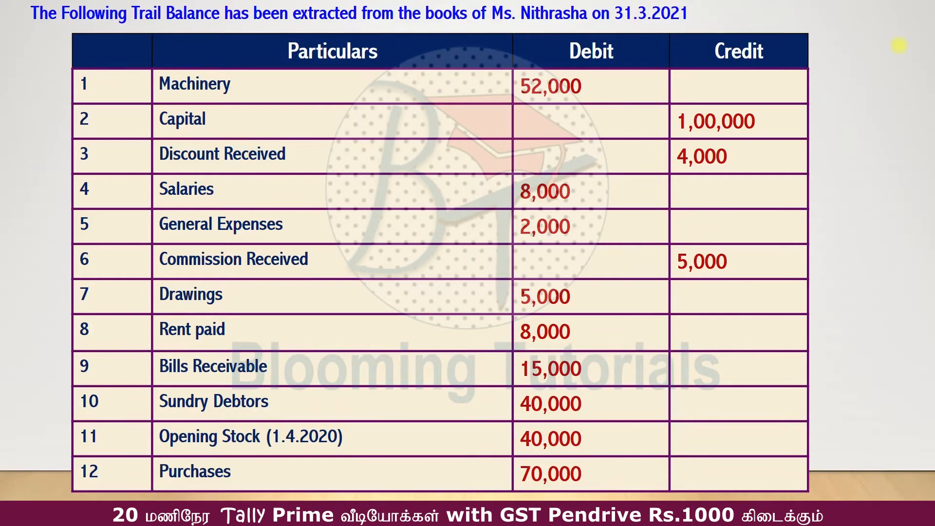
key(alt+Tab)
text(Ma)
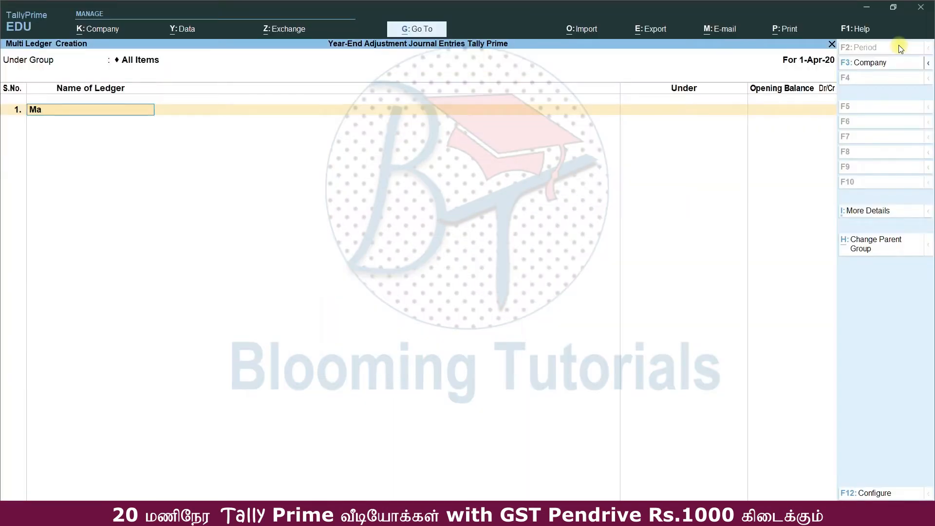
text(chinery)
key(Return)
text(fi)
key(Return)
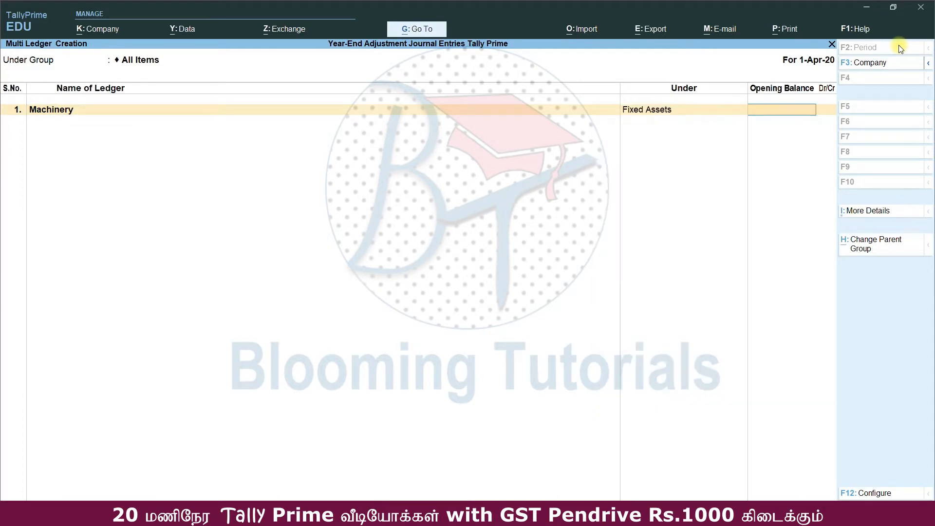
text(52000)
key(Return)
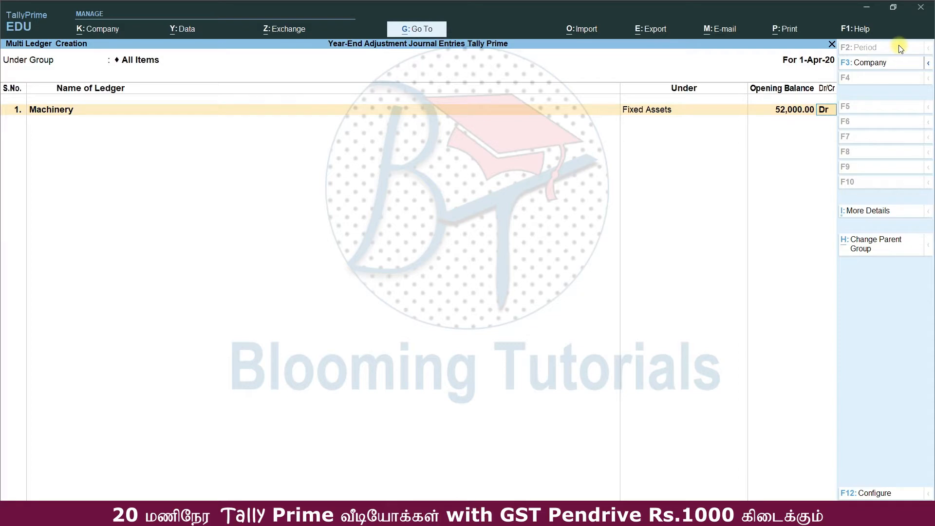
key(Return)
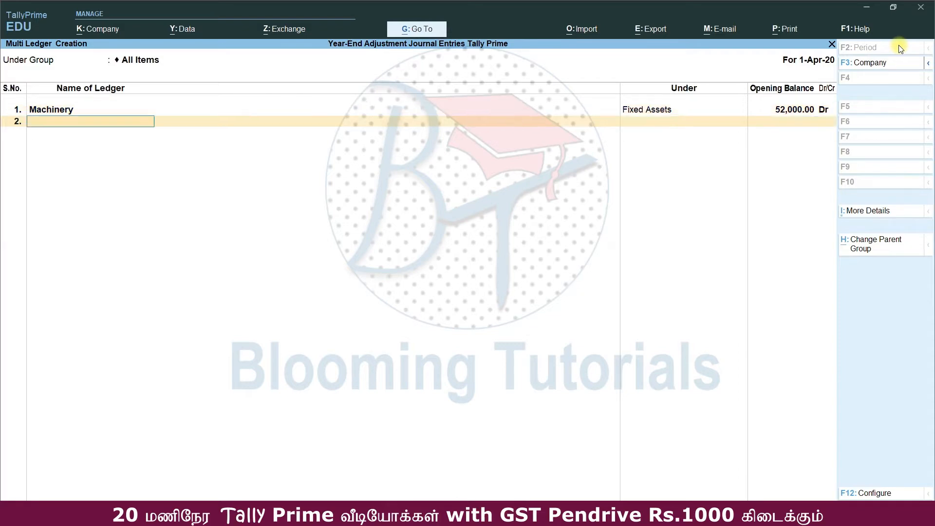
Add a Capital ledger under Capital Account with an opening balance of 1,00,000 Cr, as given in the trial balance.
key(alt+Tab)
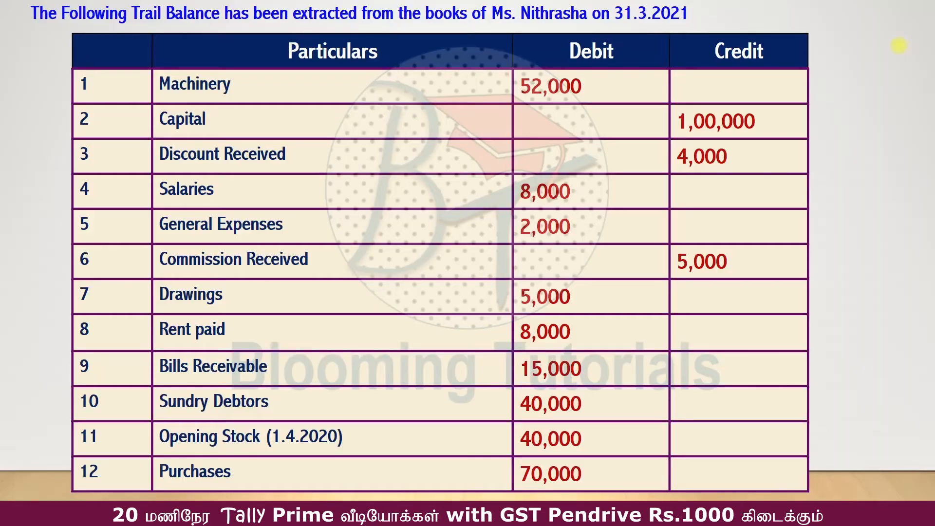
key(alt+Tab)
text(Capital)
key(Return)
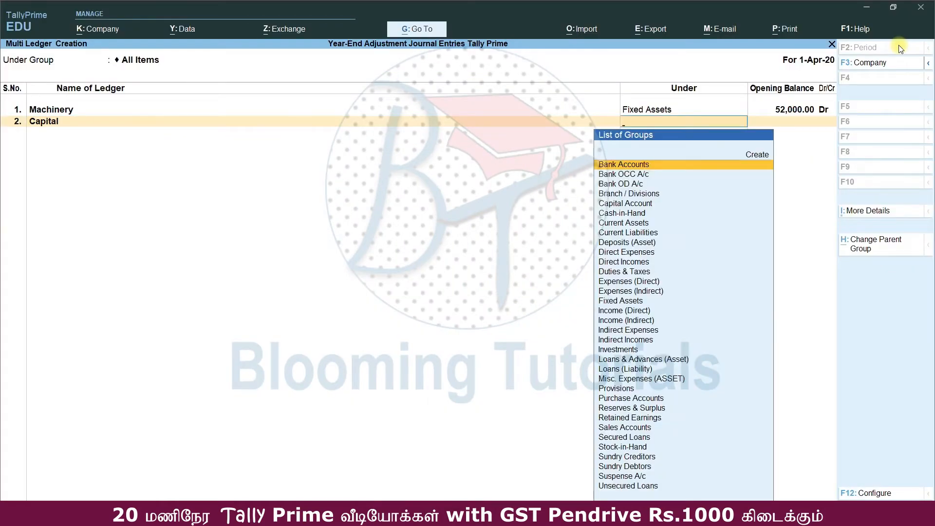
text(cap)
key(Return)
text(1)
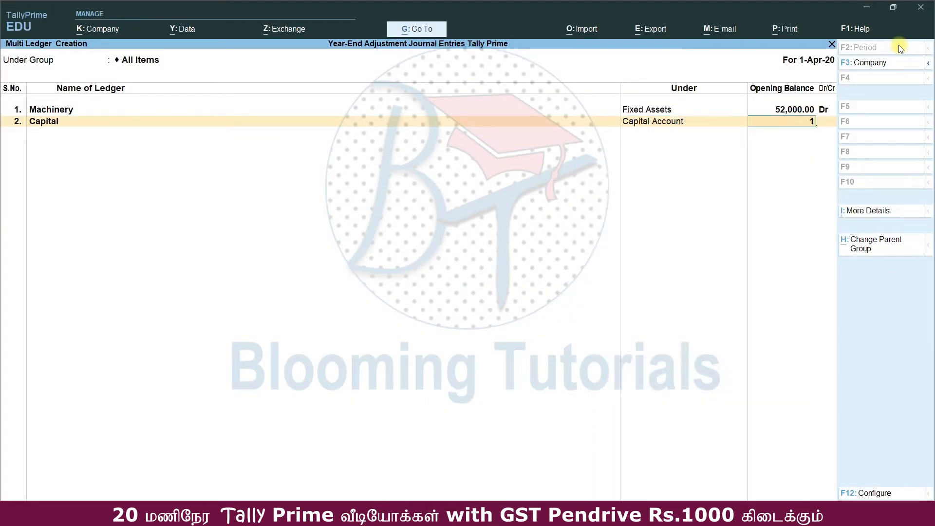
text(,00,000)
key(Return)
key(c)
key(Return)
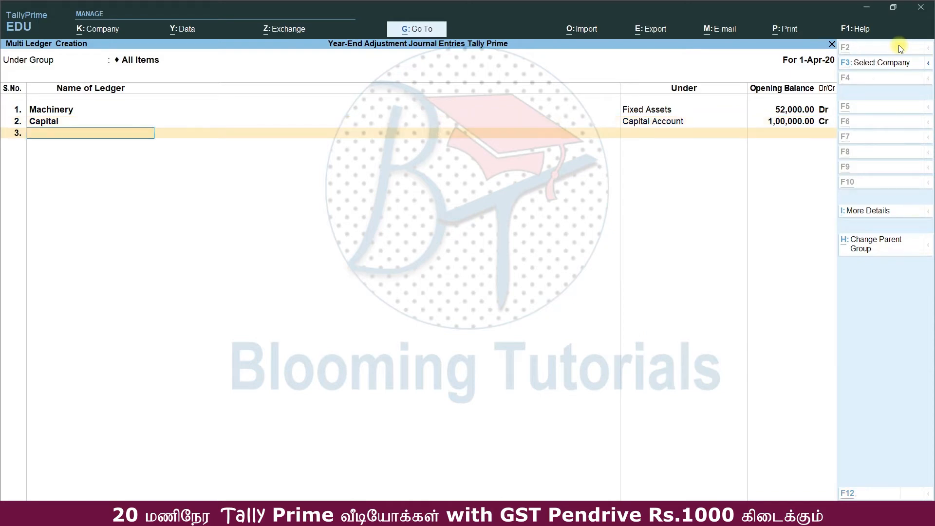
Add a Discount Received ledger under Indirect Incomes with the trial balance amount of 4,000 Cr as opening balance.
key(alt+Tab)
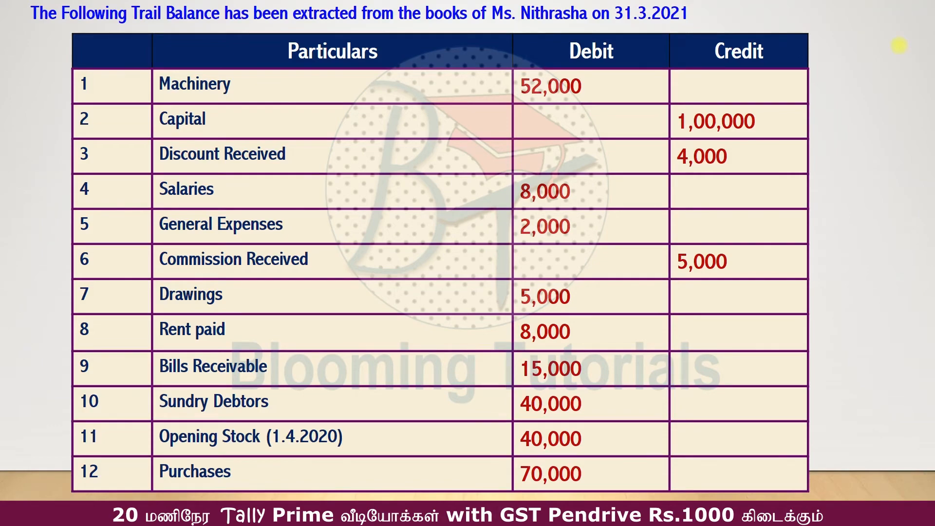
key(alt+Tab)
text(Discount)
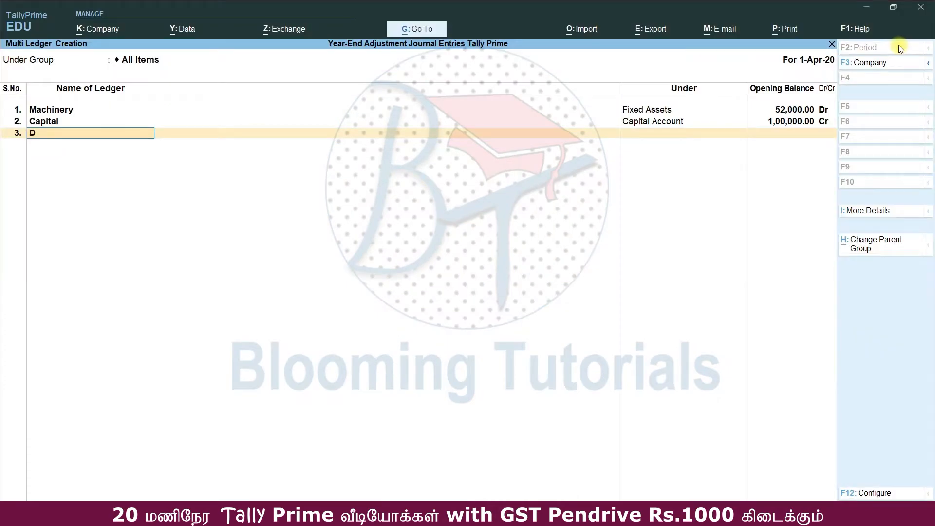
text( Receie)
key(BackSpace)
text(ved)
key(Return)
text(Ind)
key(Down)
key(Up)
key(Down)
key(Return)
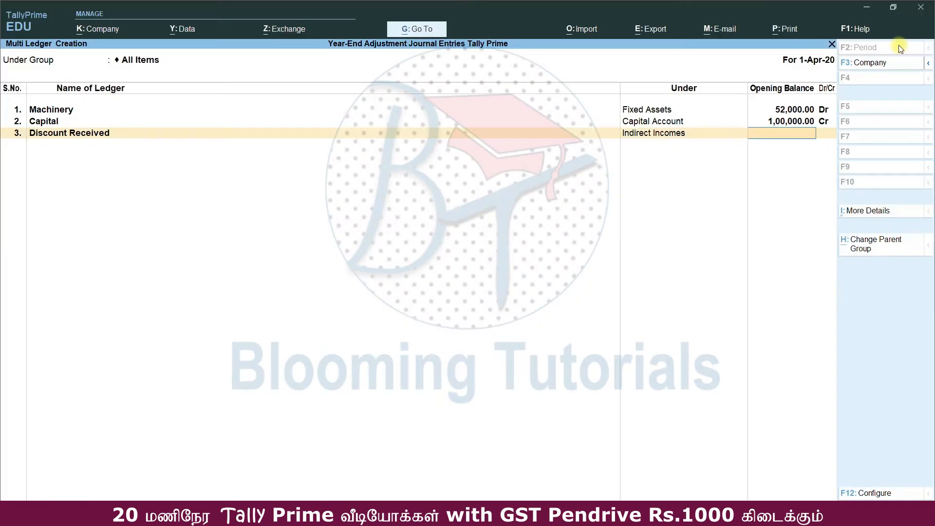
text(4000)
key(Return)
key(Return)
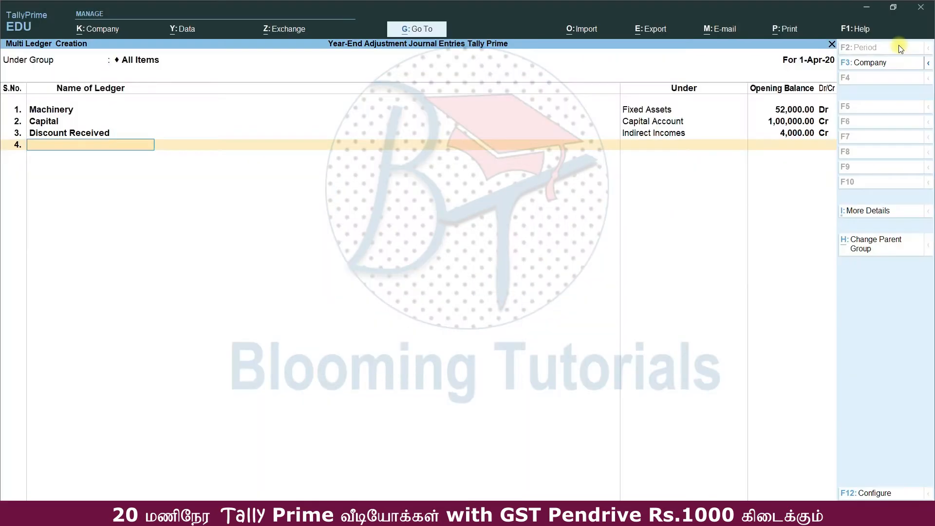
Add a Salary ledger under Indirect Expenses with an opening balance of 8,000 Dr.
text(Salary)
key(Return)
text(Ind)
key(Down)
key(Up)
key(Return)
text(8000)
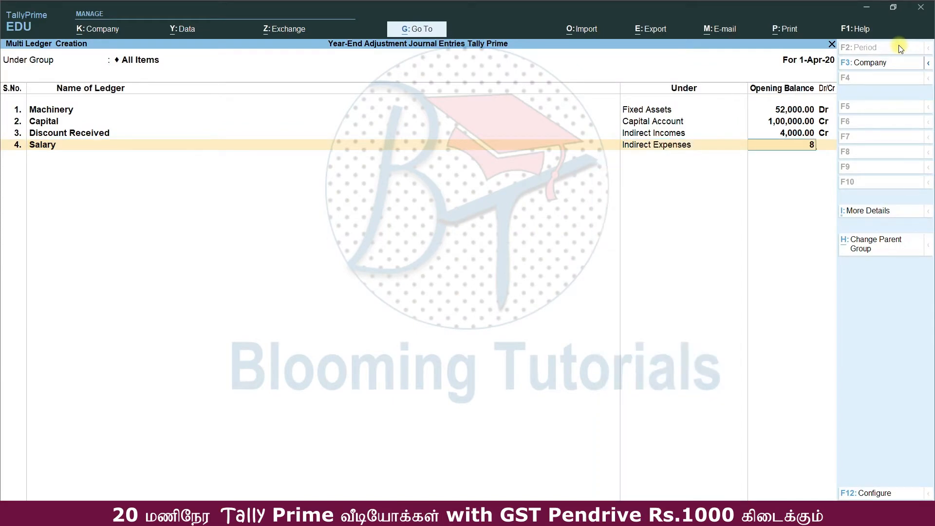
key(Return)
key(Return)
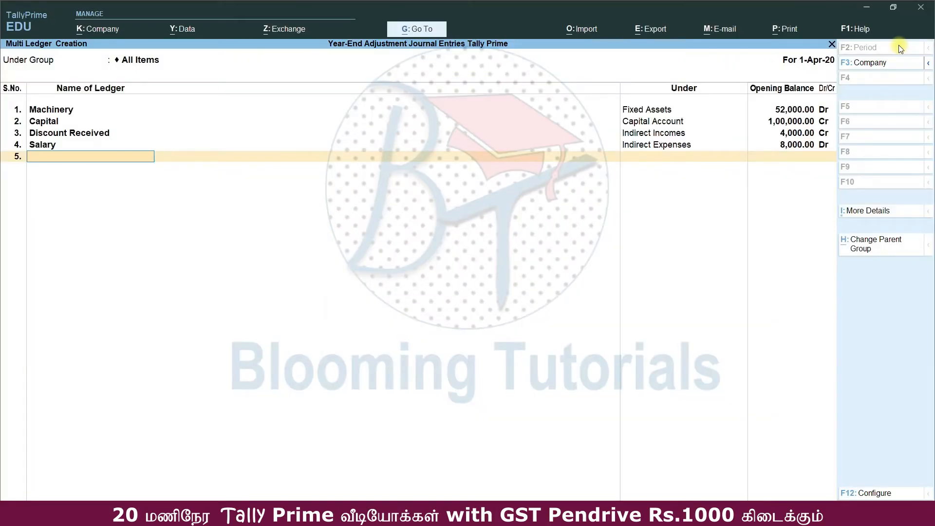
Add a General Expenses ledger under Indirect Expenses with an opening balance of 2,000 Dr.
text(General Expenses)
key(Return)
text(Ind)
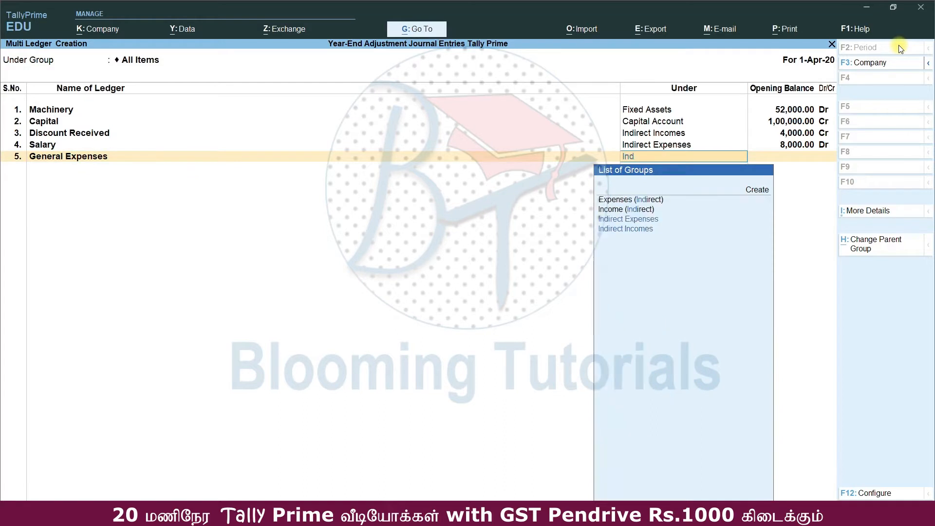
key(Down)
key(Down)
key(Return)
text(2000)
key(Return)
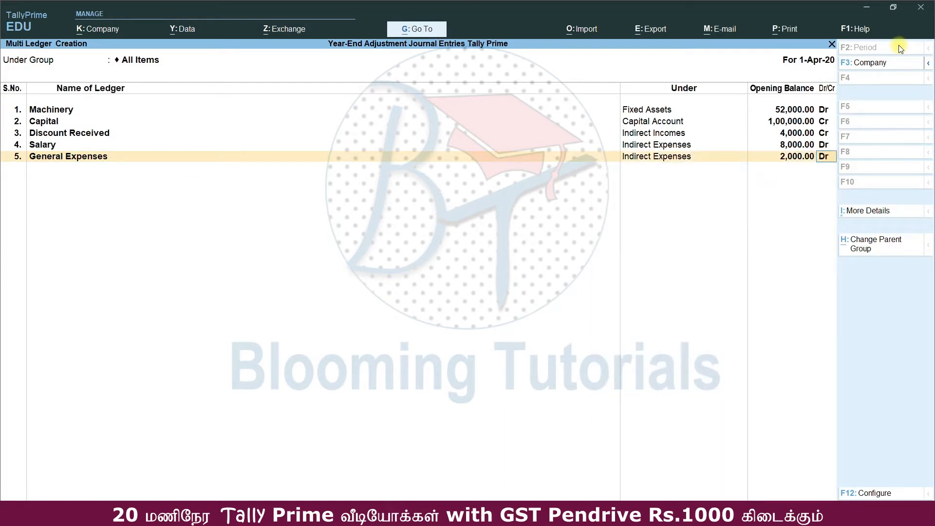
key(Return)
Add a Commission Received ledger under Indirect Incomes with an opening balance of 5,000 Cr, following the trial balance.
key(alt+Tab)
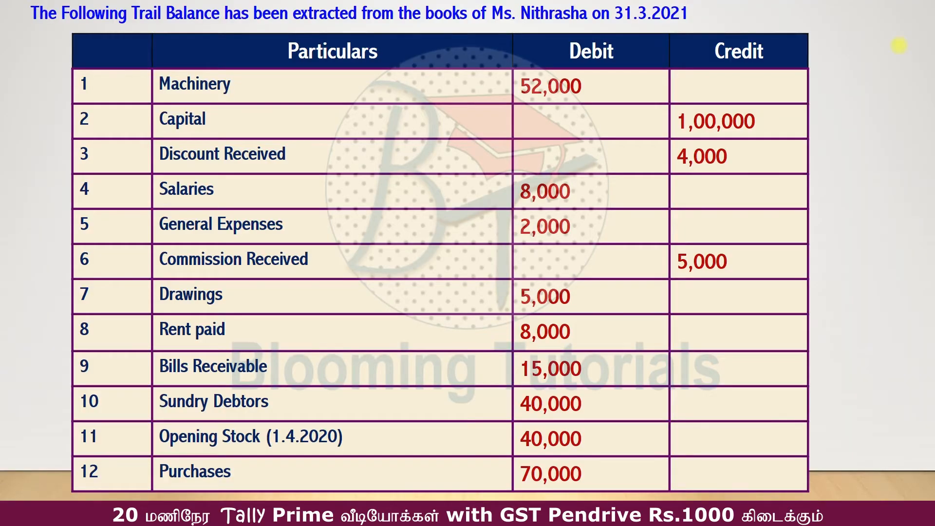
key(alt+Tab)
text(Com)
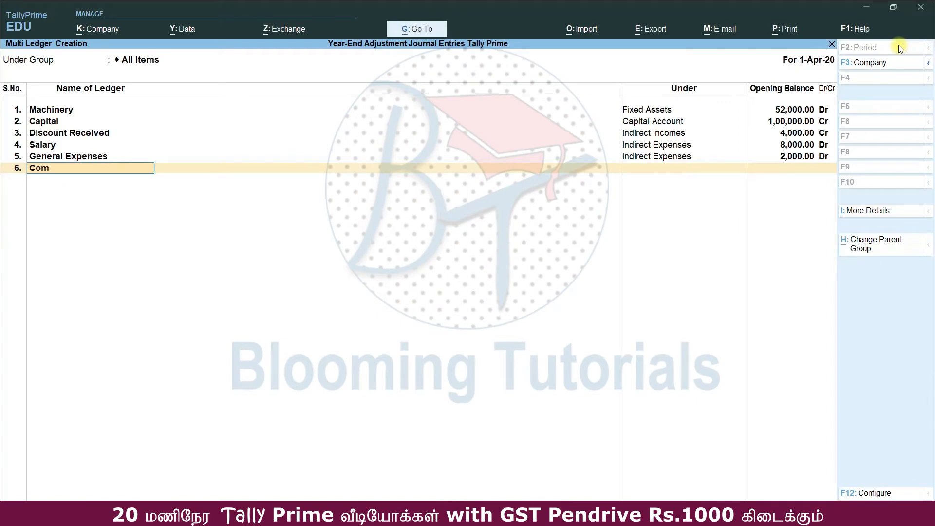
text(mission Received)
key(Return)
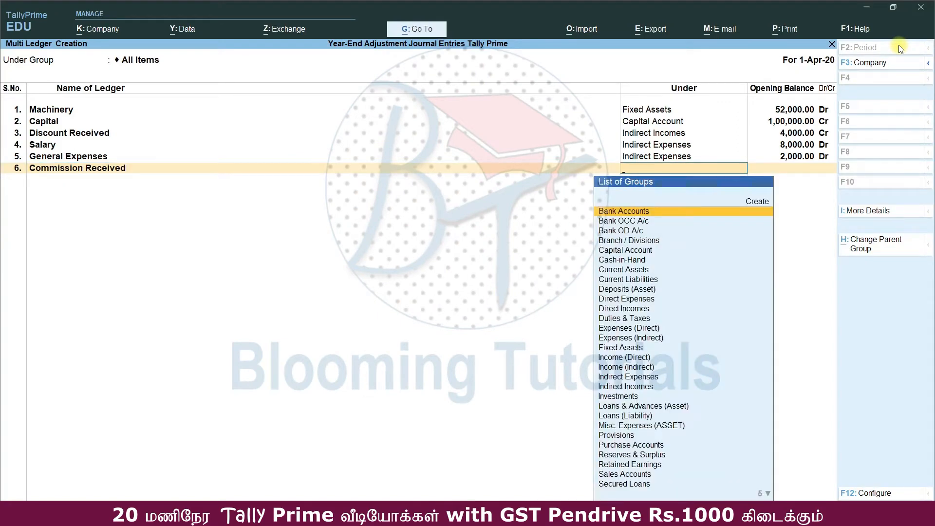
text(Ind)
key(Down)
key(Down)
key(Down)
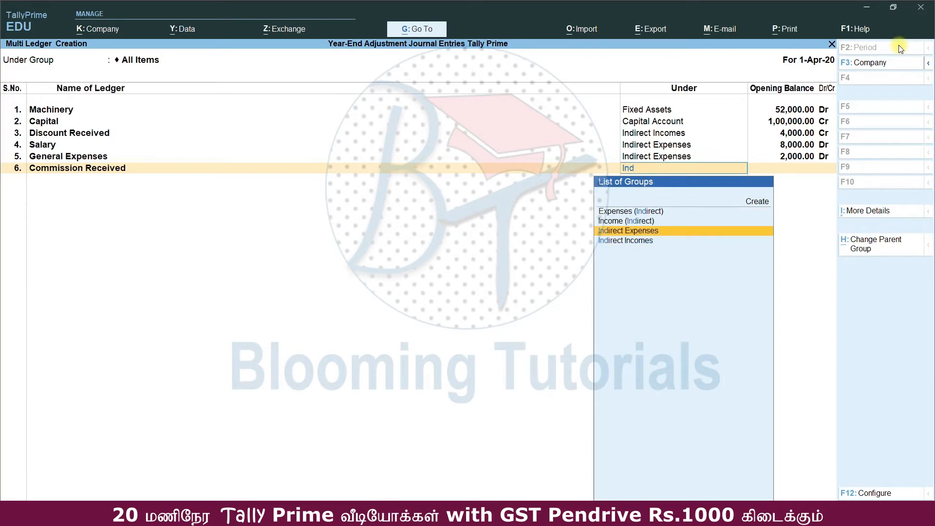
key(Return)
key(alt+Tab)
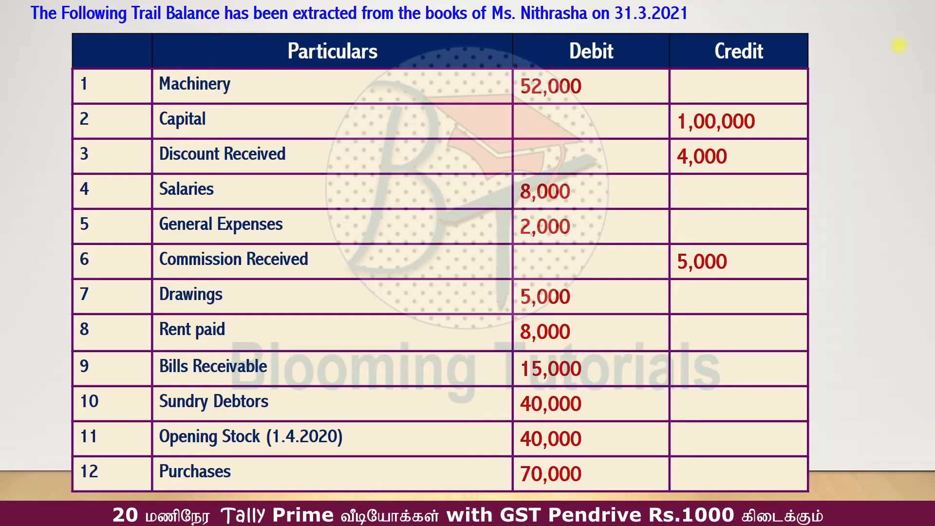
key(alt+Tab)
text(5000)
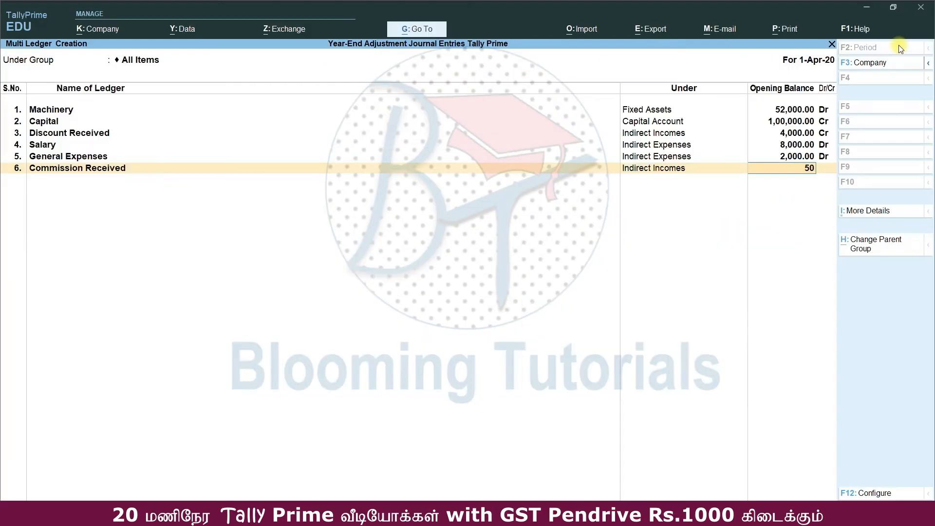
key(Return)
key(Return)
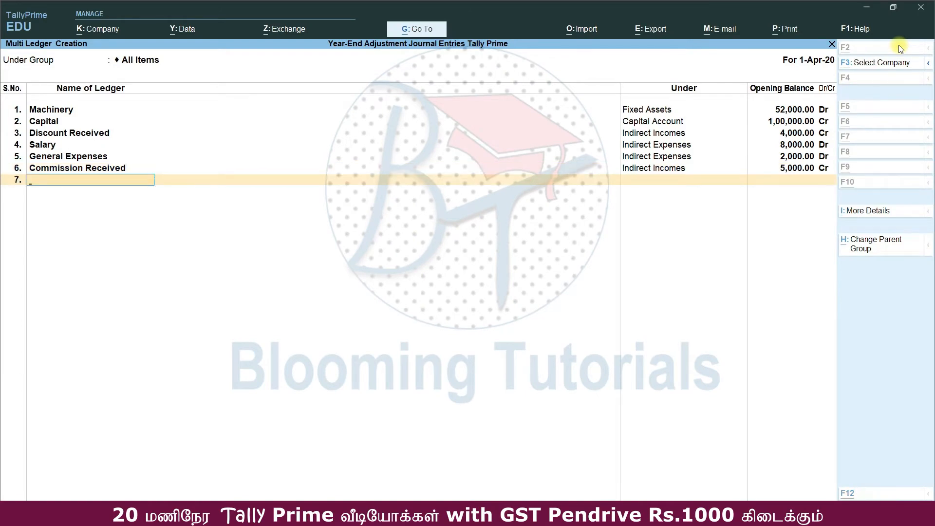
Add a Drawing ledger under Capital Account with the trial balance amount of 5,000 Dr as opening balance.
key(alt+Tab)
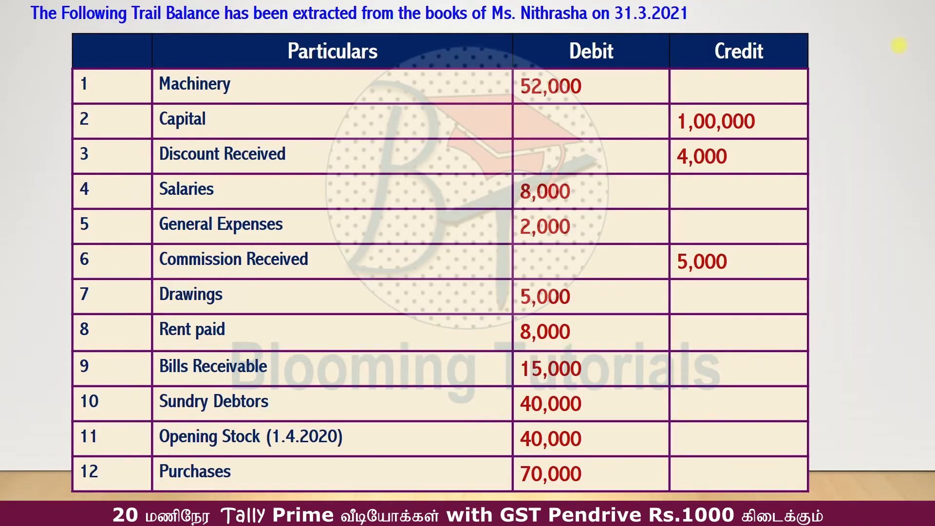
key(alt+Tab)
text(Drawing)
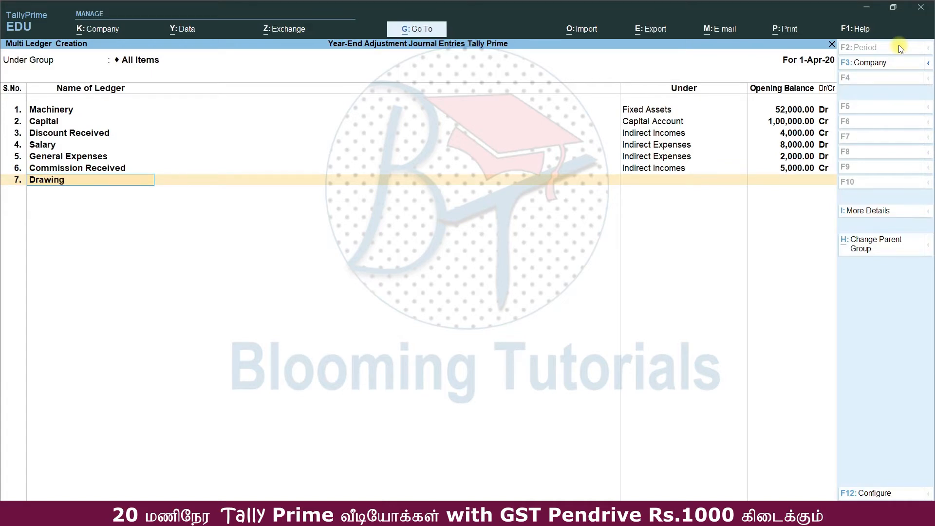
key(Return)
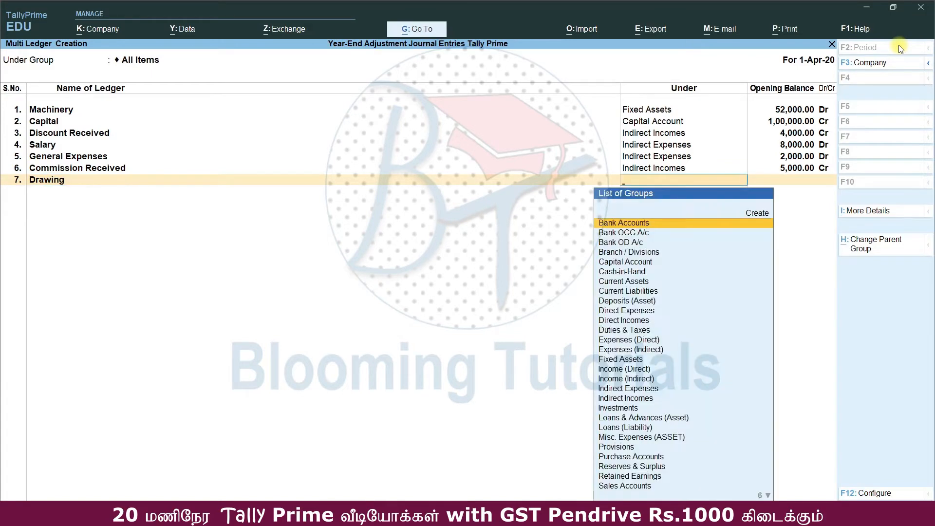
text(cap)
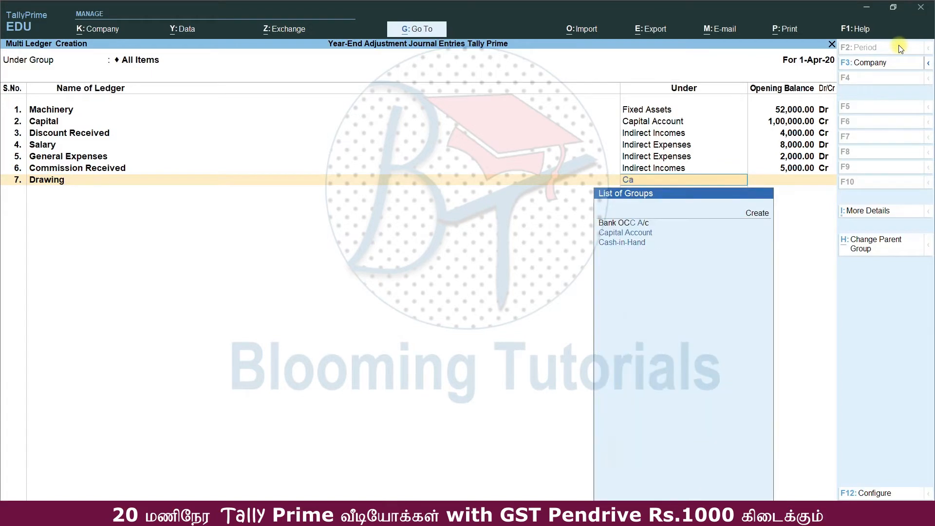
key(Return)
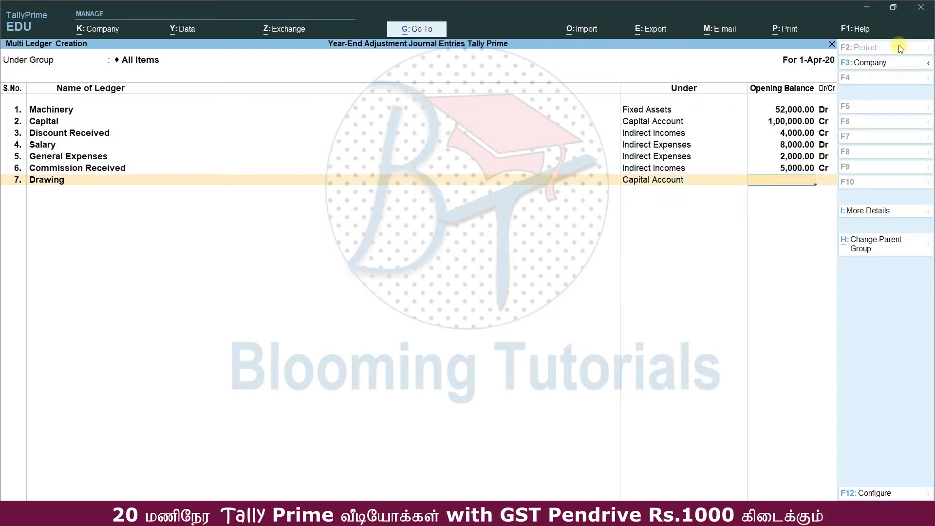
key(alt+Tab)
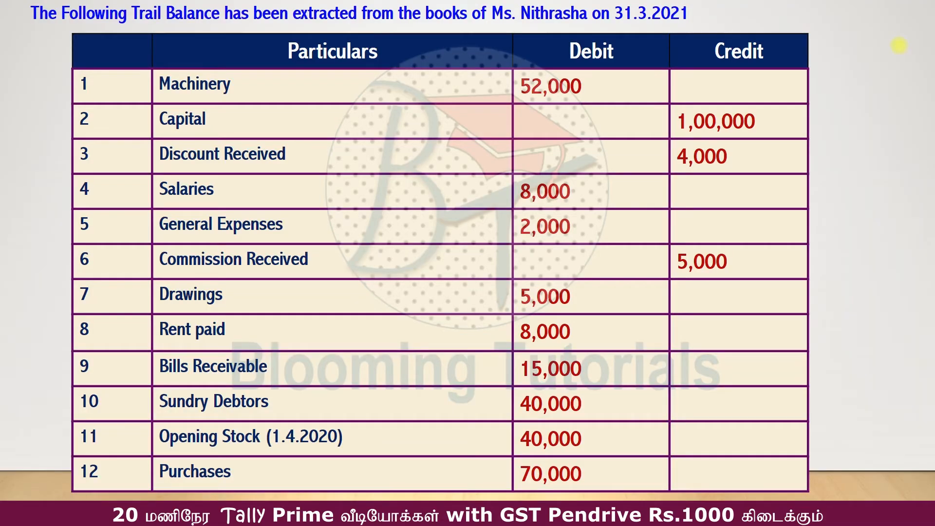
key(alt+Tab)
text(5000)
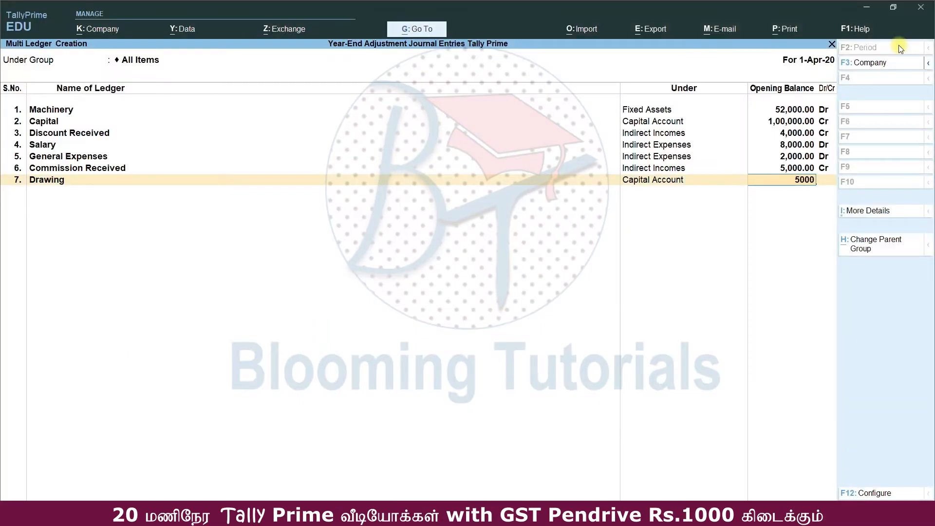
key(Return)
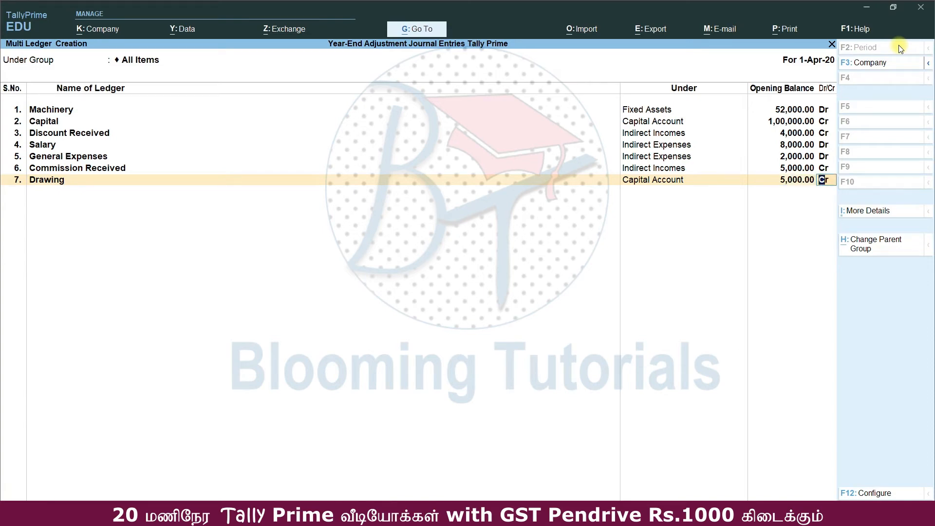
text(d)
key(Return)
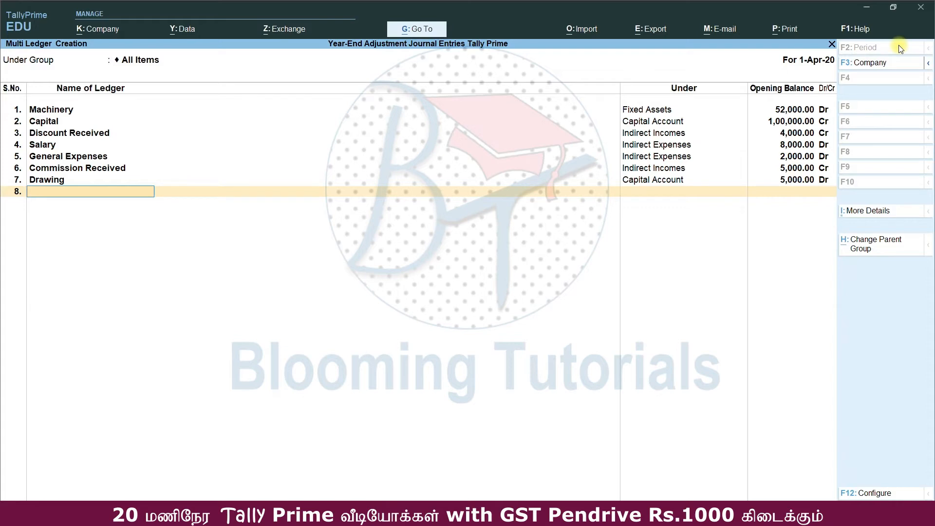
Add a Rent Paid ledger under Indirect Expenses with an opening balance of 8,000 Dr, following the trial balance.
key(alt+Tab)
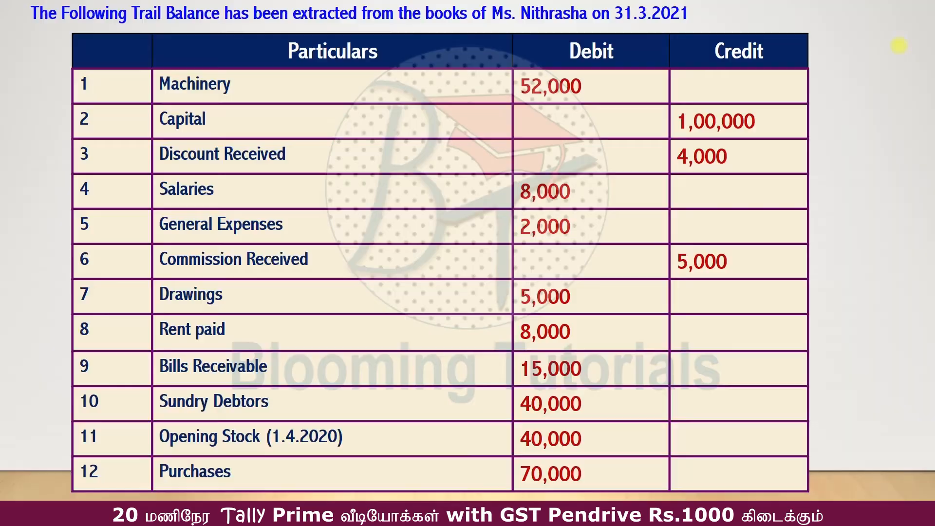
key(alt+Tab)
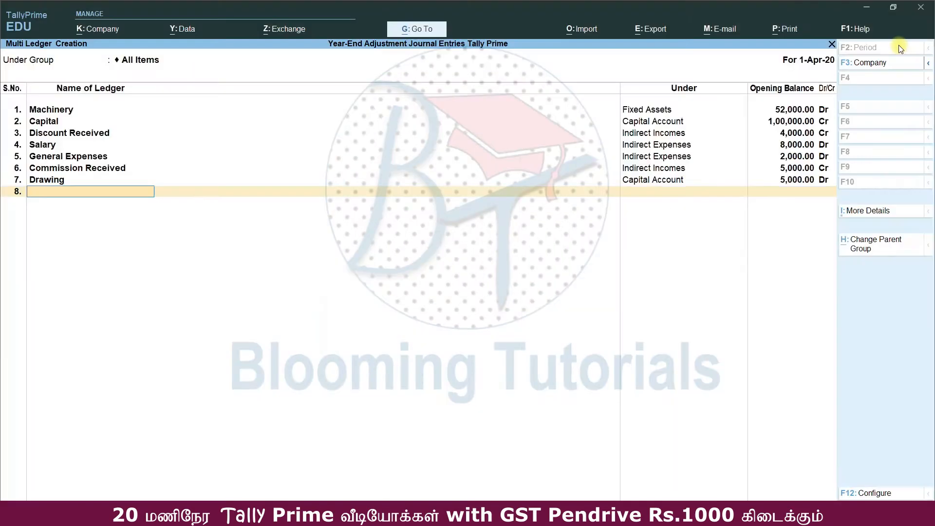
text(Rent Paid)
key(Return)
text(Ind)
key(Down)
key(Return)
text(8,00)
text(00)
key(Return)
key(Return)
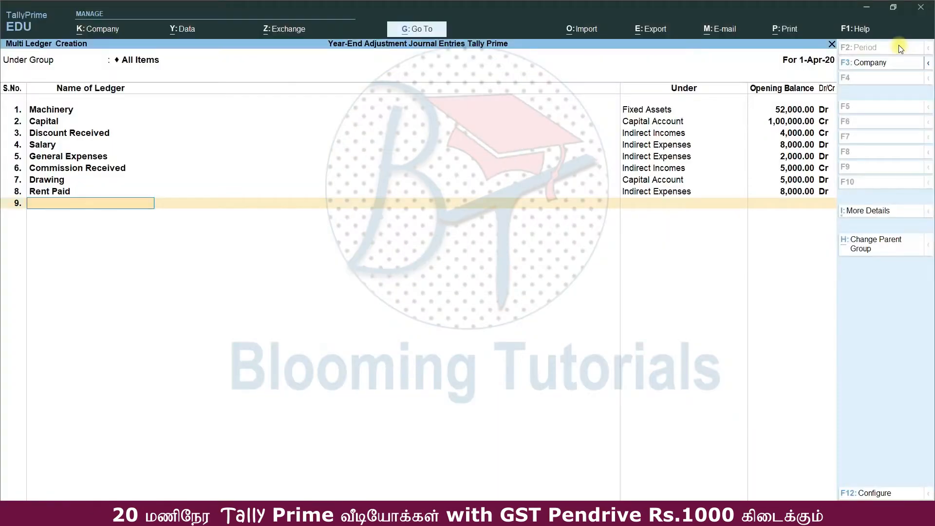
Add a Bills Receivable ledger under Current Assets with an opening balance of 15,000 Dr from the trial balance.
text(Bills  Receivable)
key(Return)
text(Cur)
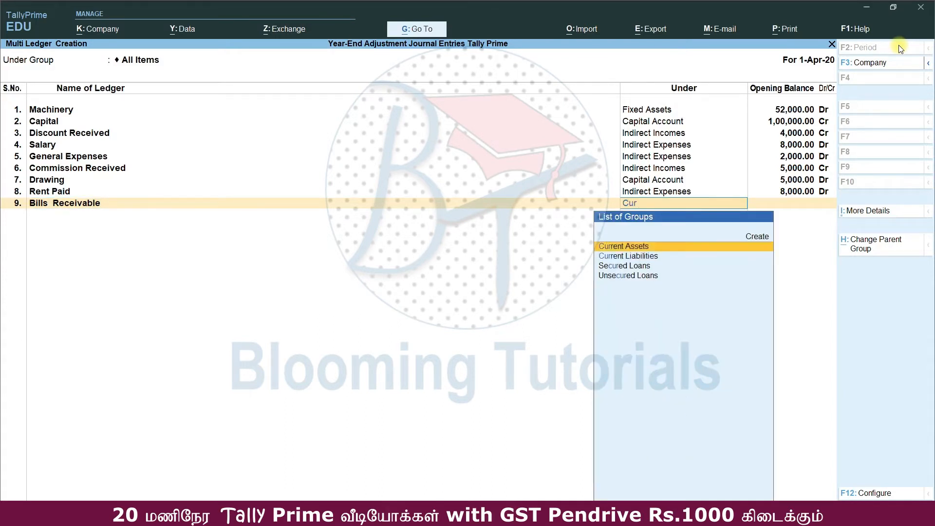
key(Return)
key(alt+Tab)
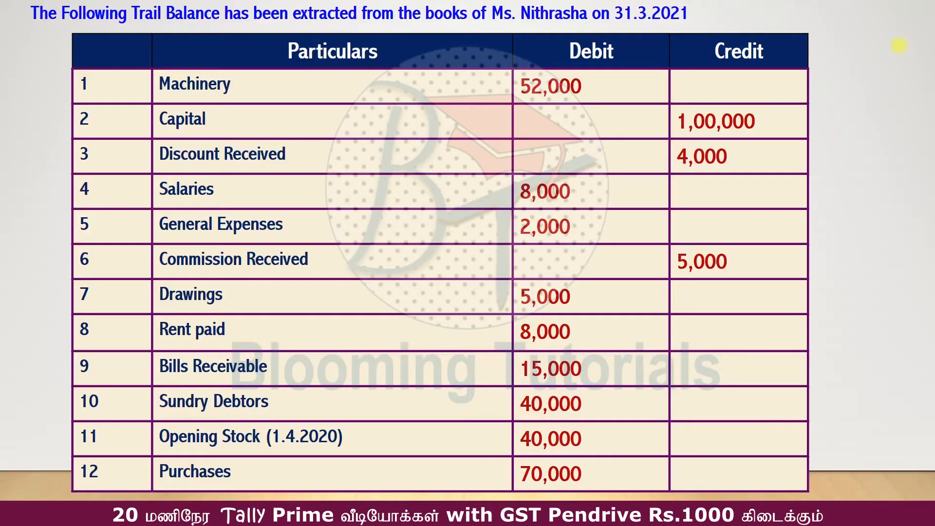
key(alt+Tab)
text(15,000)
key(Return)
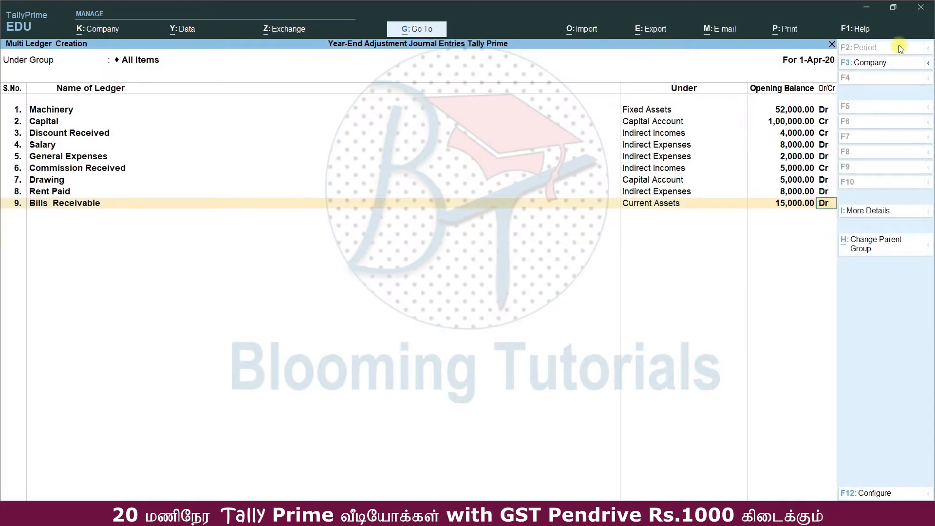
key(Return)
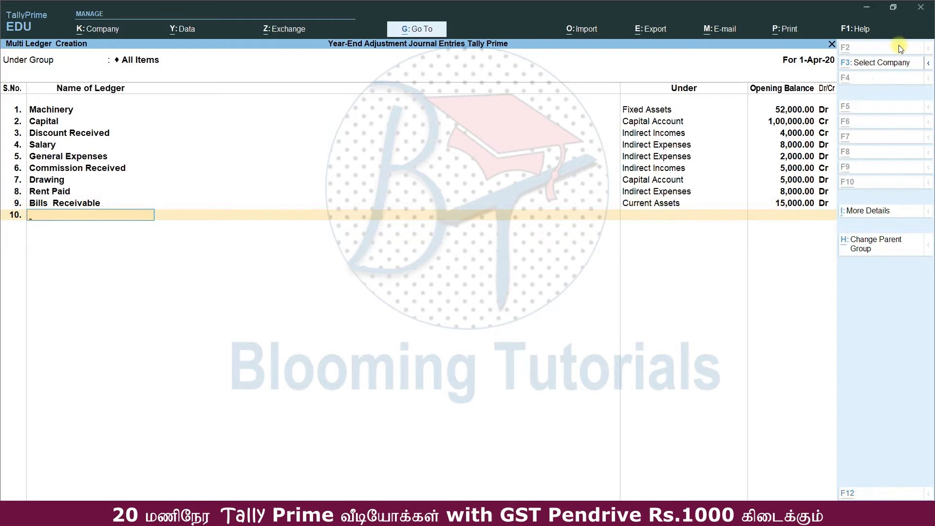
Add a Sundry Debtors ledger under the Sundry Debtors group with an opening balance of 40,000 Dr.
key(alt+Tab)
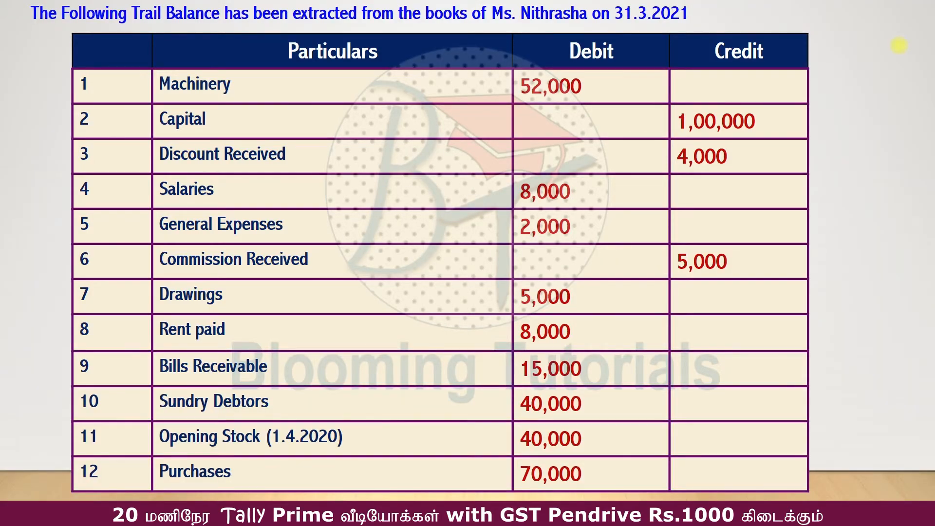
key(alt+Tab)
text(Sun)
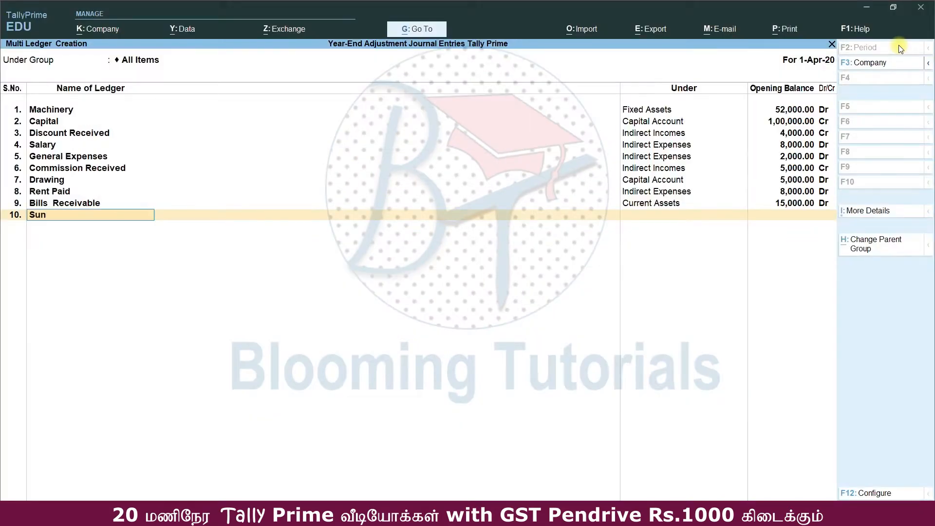
text(dry b)
text(ebtors)
key(Return)
text(Su)
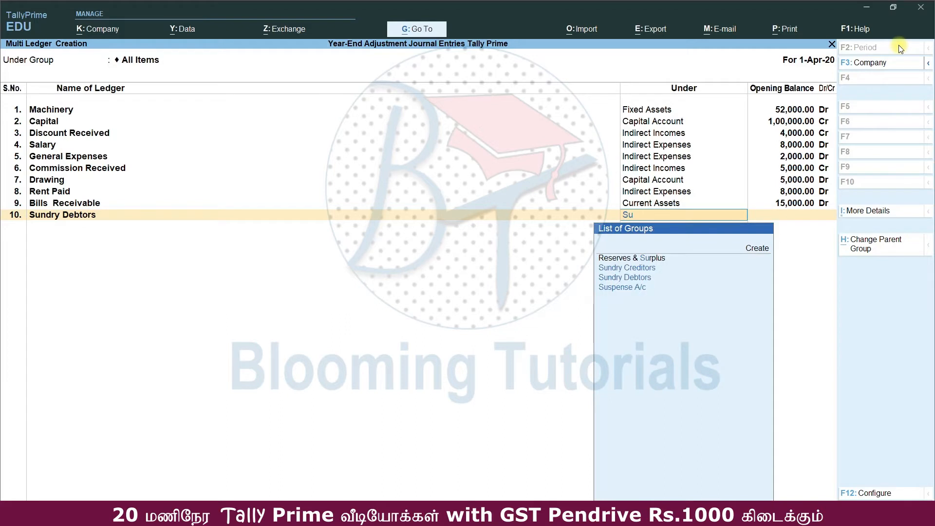
key(Down)
key(Down)
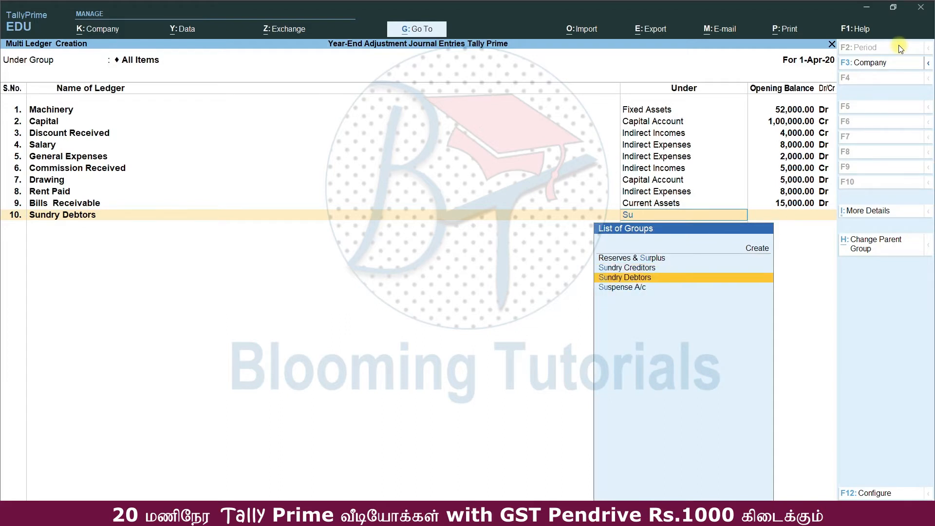
key(Return)
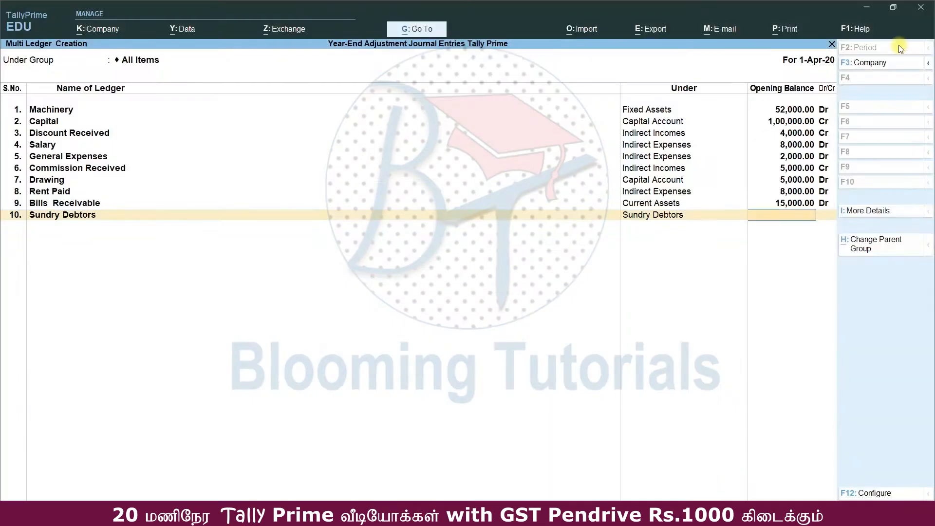
text(40000)
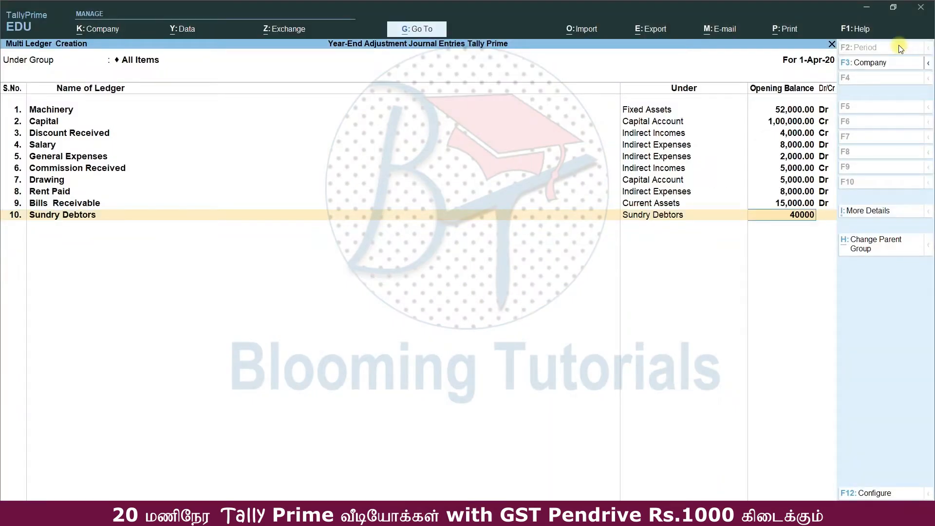
key(Return)
key(Return)
key(Return)
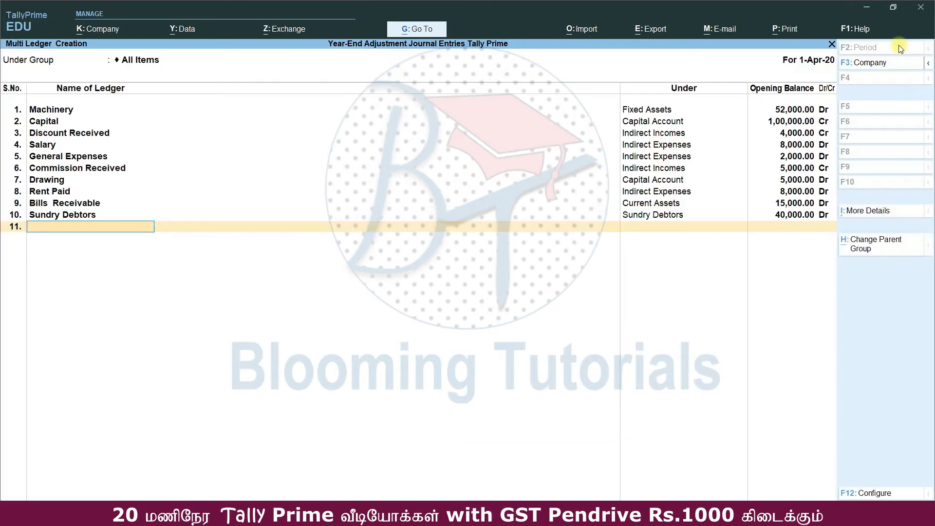
Enter the trial balance's Opening Stock item as a ledger under the Stock-in-Hand group.
key(alt+Tab)
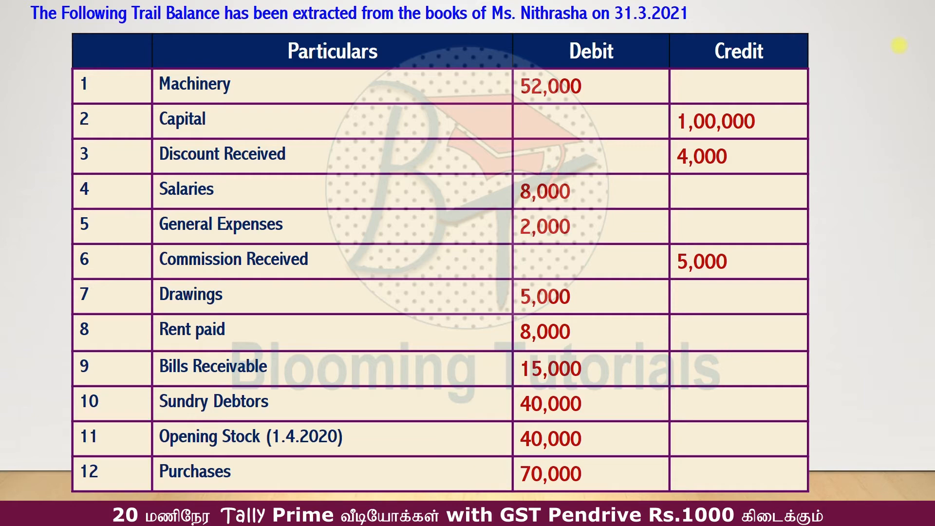
key(alt+Tab)
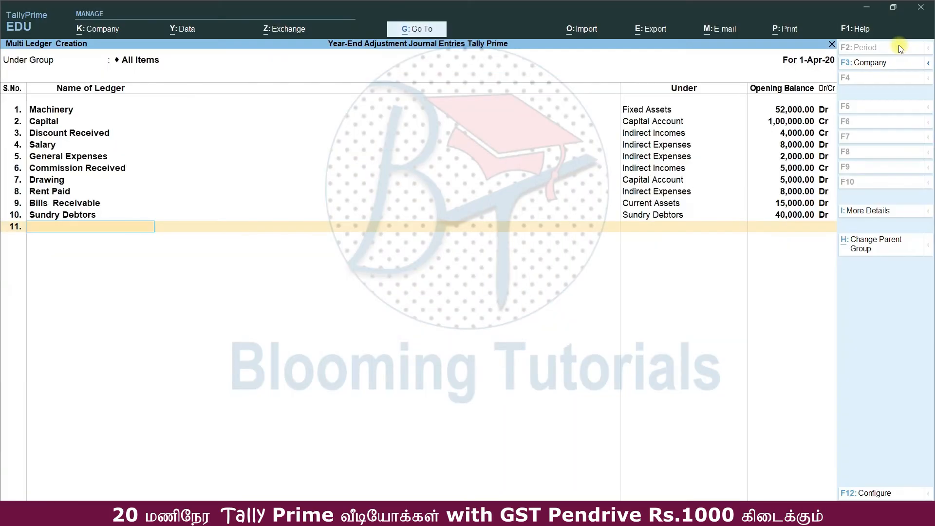
text(Opening Stock)
key(Return)
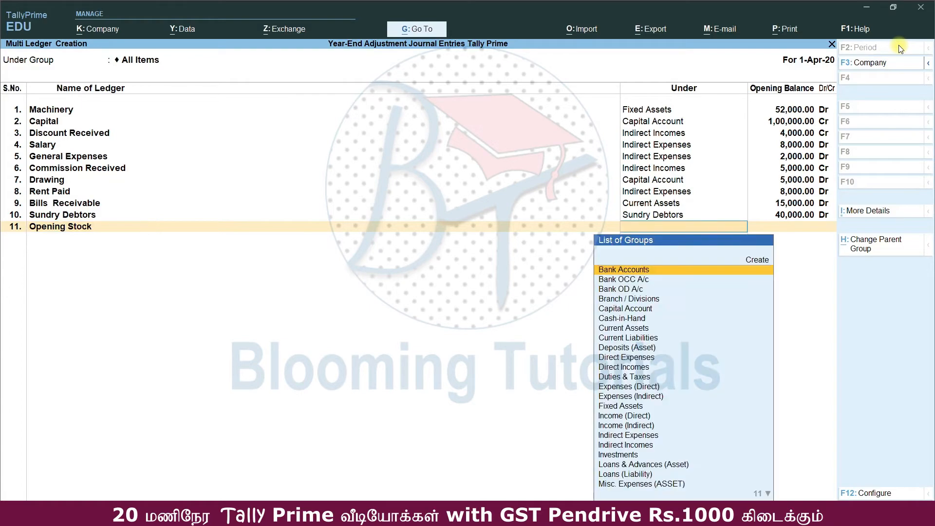
text(Stock-in-Hand)
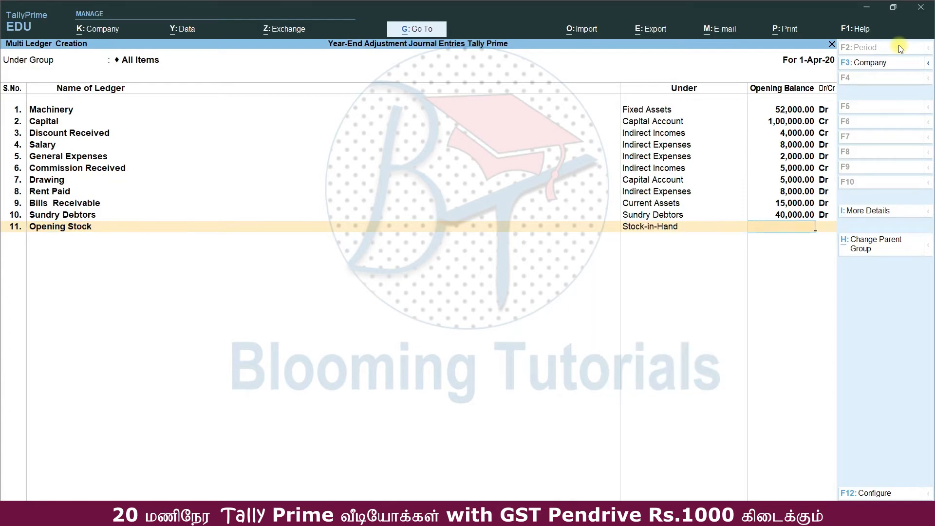
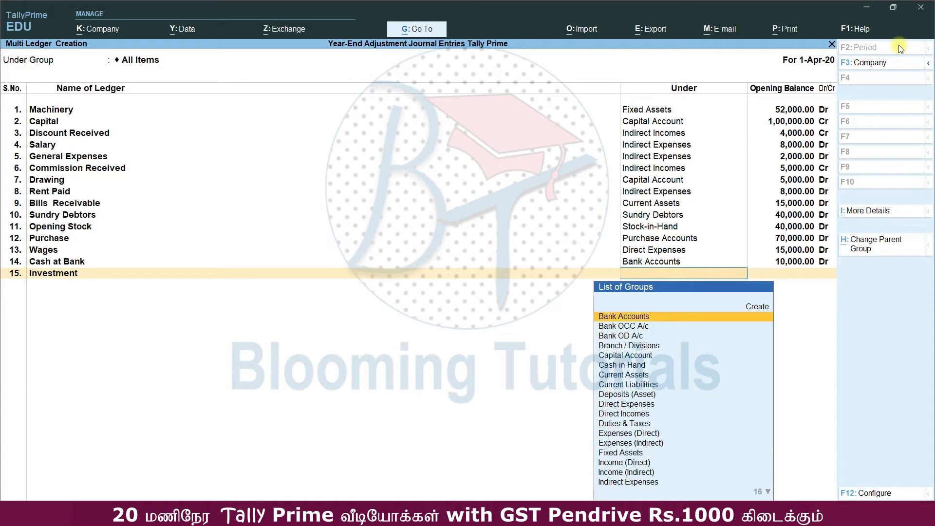
Place the Investment ledger under Investments and give it the trial balance amount of 5,000 Dr as opening balance.
key(Down)
key(Down)
key(Down)
key(Down)
key(Return)
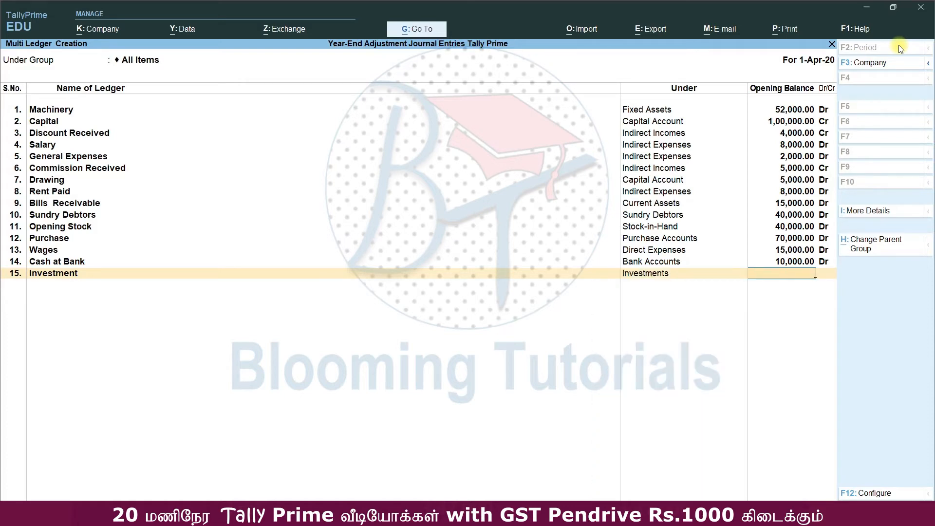
key(alt+Tab)
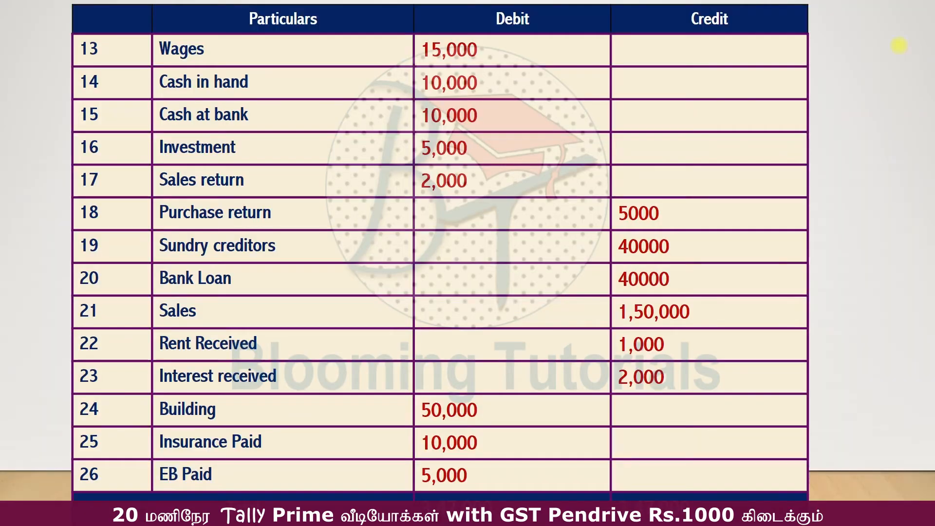
key(alt+Tab)
text(5,000)
key(Return)
key(Return)
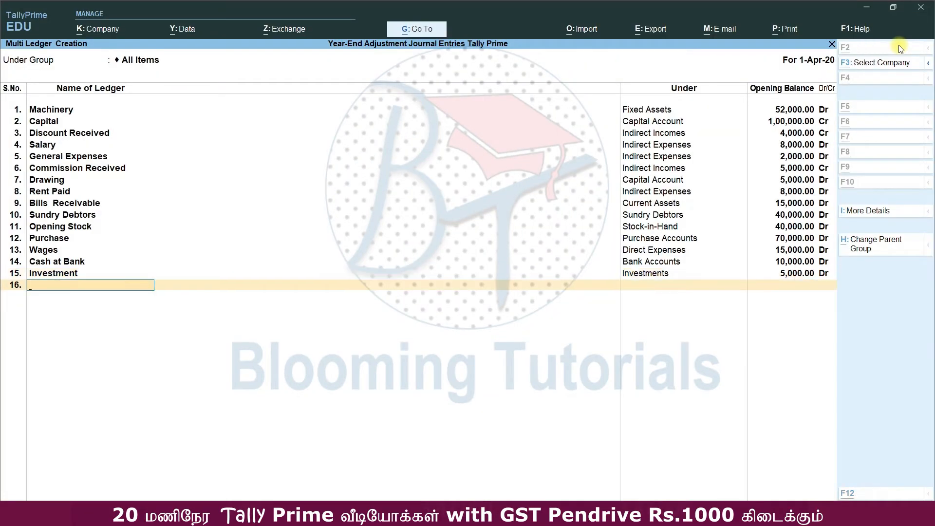
Enter the trial balance's Sales Return item as a ledger under the Sales Accounts group.
key(alt+Tab)
key(alt+Tab)
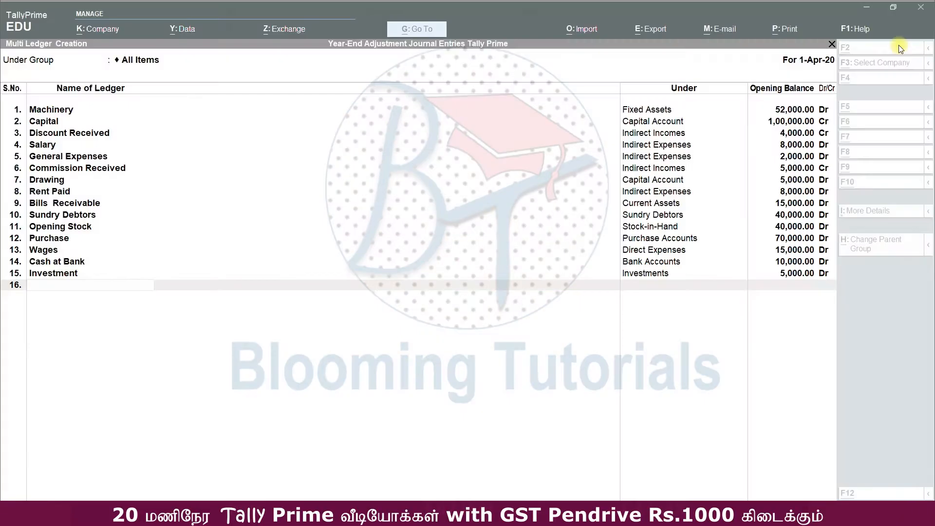
text(Salar)
text(es)
text( Retu)
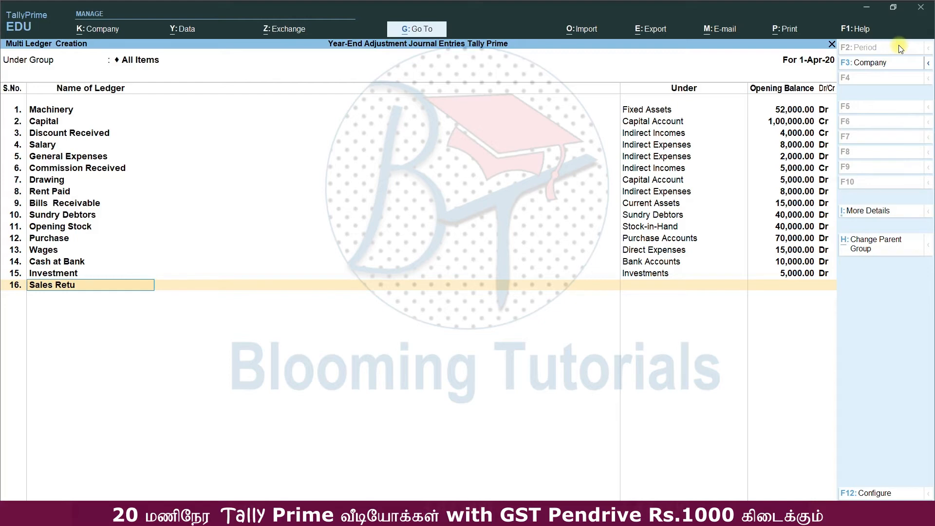
text(rn)
key(Return)
text(Sa)
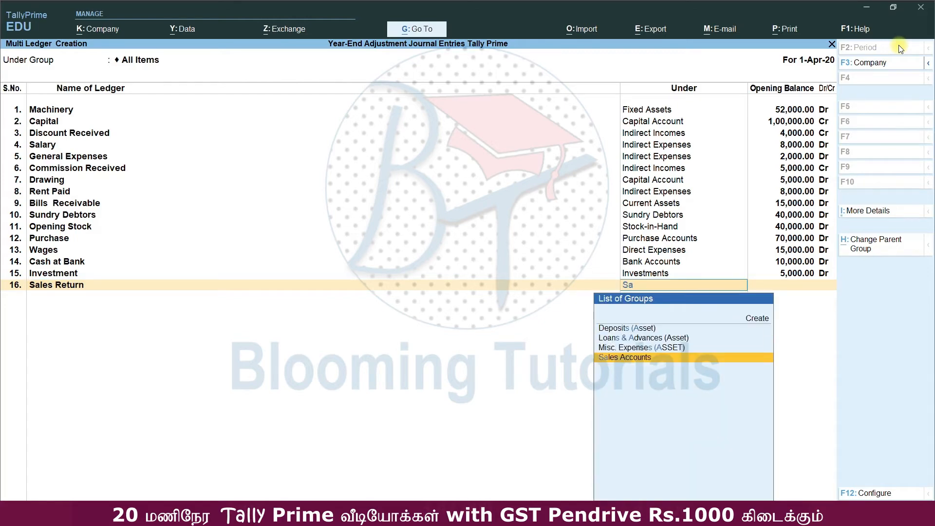
key(Return)
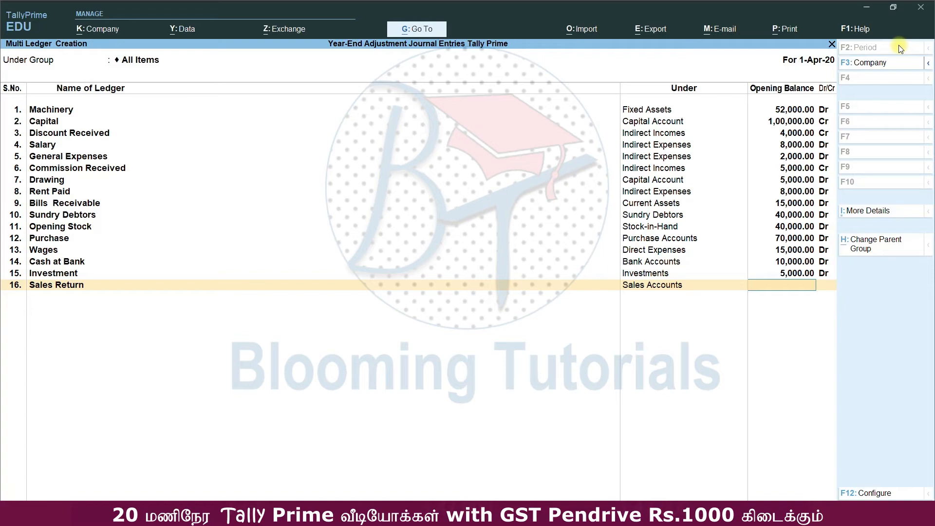
Give the Sales Return ledger its trial balance amount of 2,000 Dr as opening balance.
key(alt+Tab)
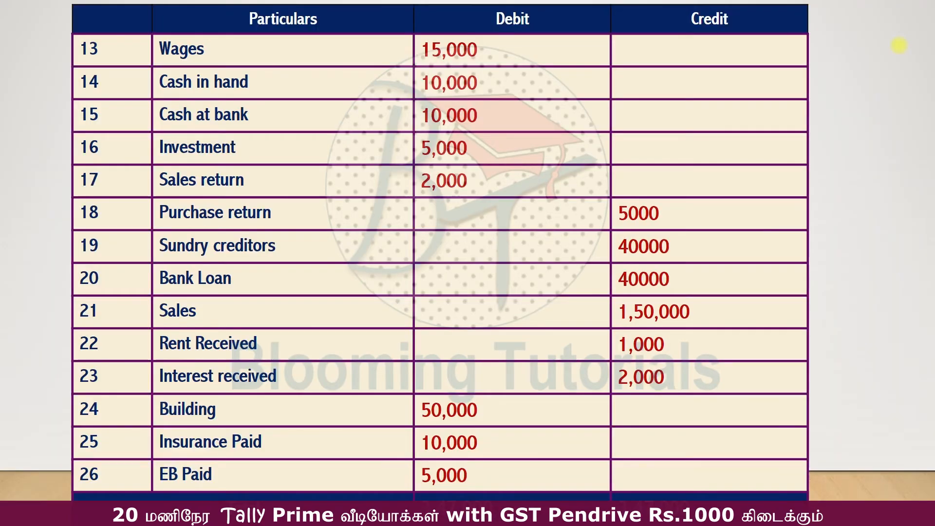
key(alt+Tab)
text(2,00)
text(000)
key(Return)
text(cd)
key(Return)
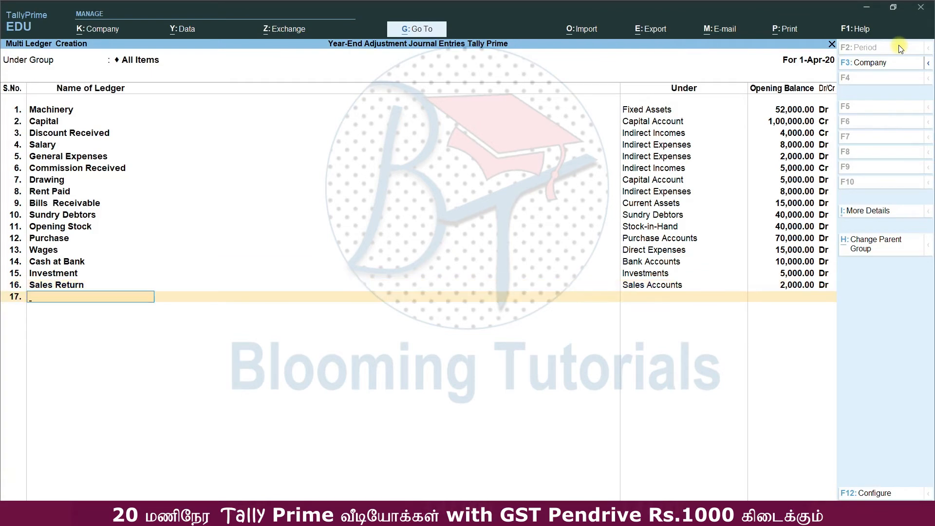
Add a Purchase Return ledger under Purchase Accounts with the trial balance's opening balance of 5,000 Cr.
key(alt+Tab)
key(alt+Tab)
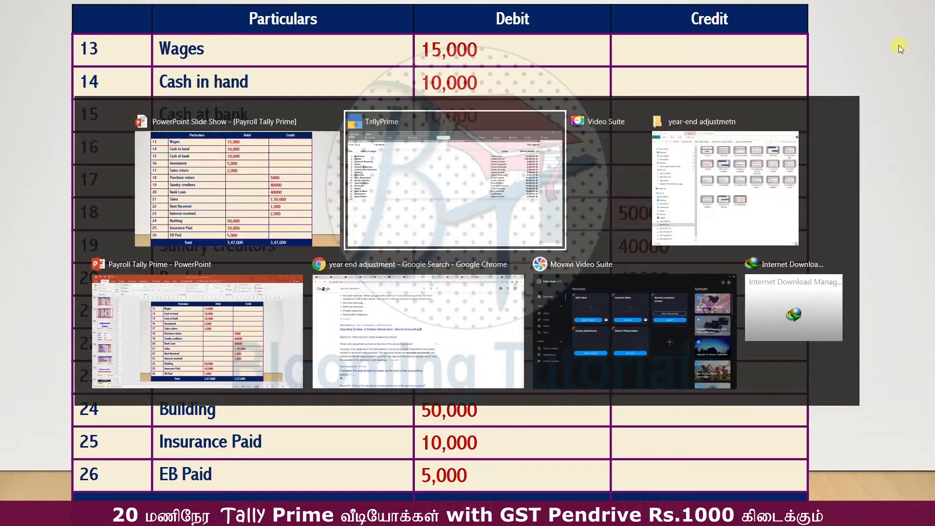
text(Purchase Return)
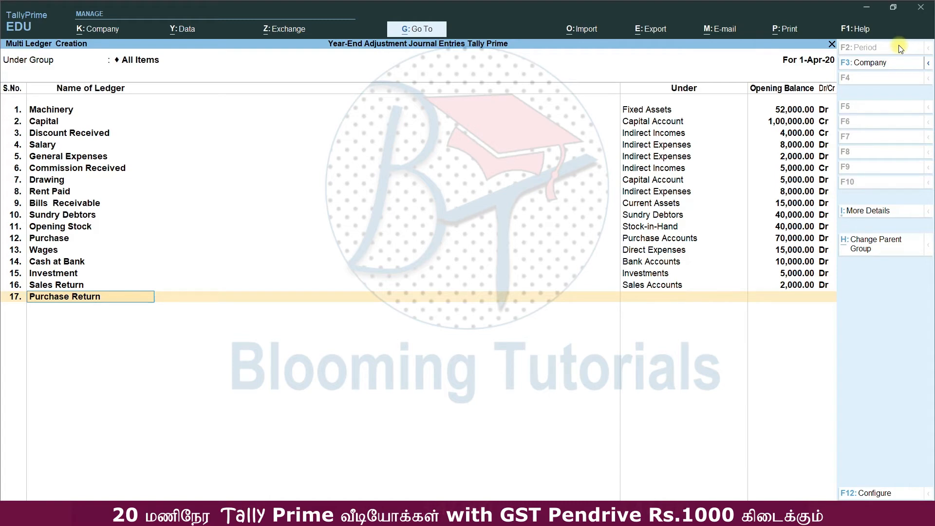
key(Return)
text(pur)
key(Return)
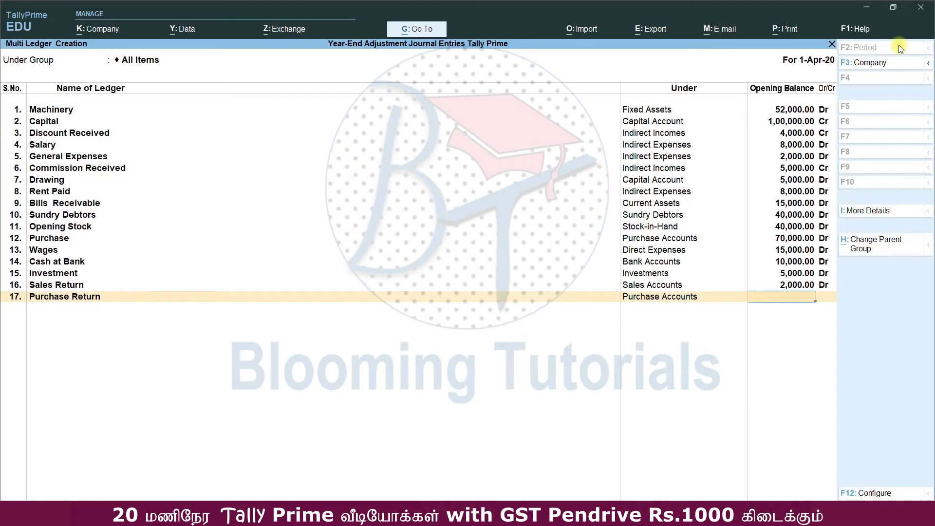
text(5000)
key(Return)
text(c)
key(Return)
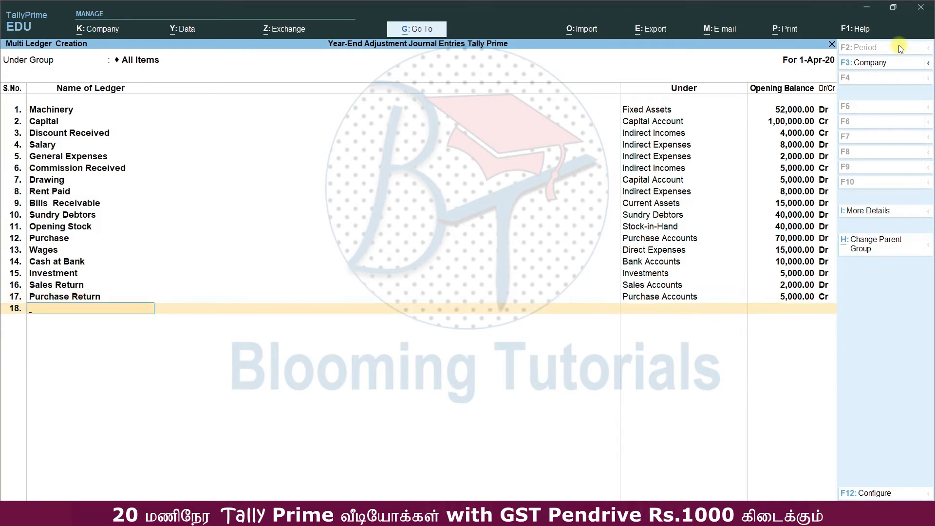
Add a Sundry Creditors ledger under the Sundry Creditors group with an opening balance of 40,000 Cr, kept on account in the bill-wise breakup.
key(alt)
key(alt+Tab)
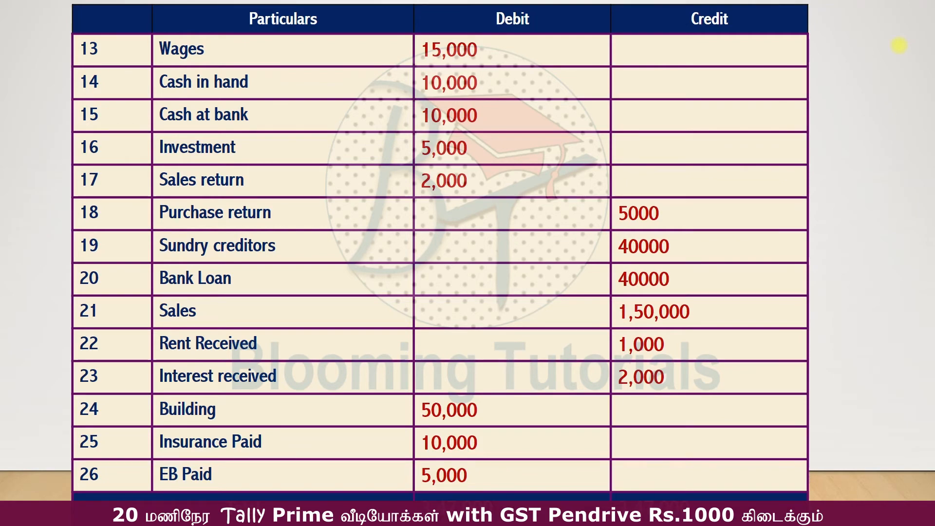
key(alt+Tab)
text(S)
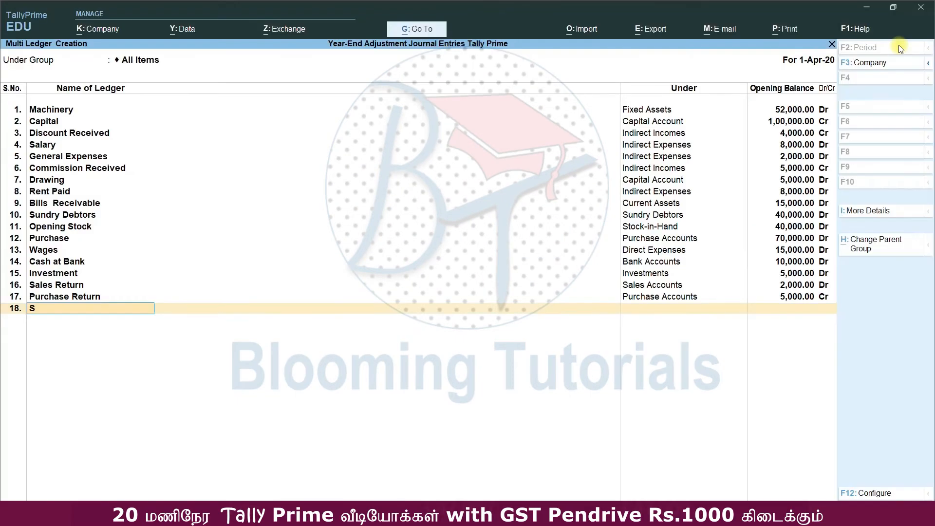
text(undry Creditors)
key(Return)
text(Su)
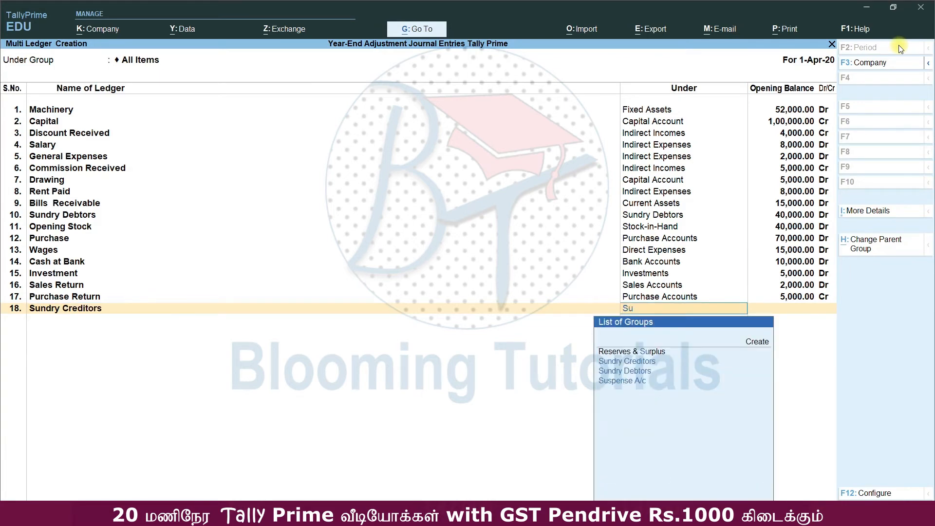
key(Return)
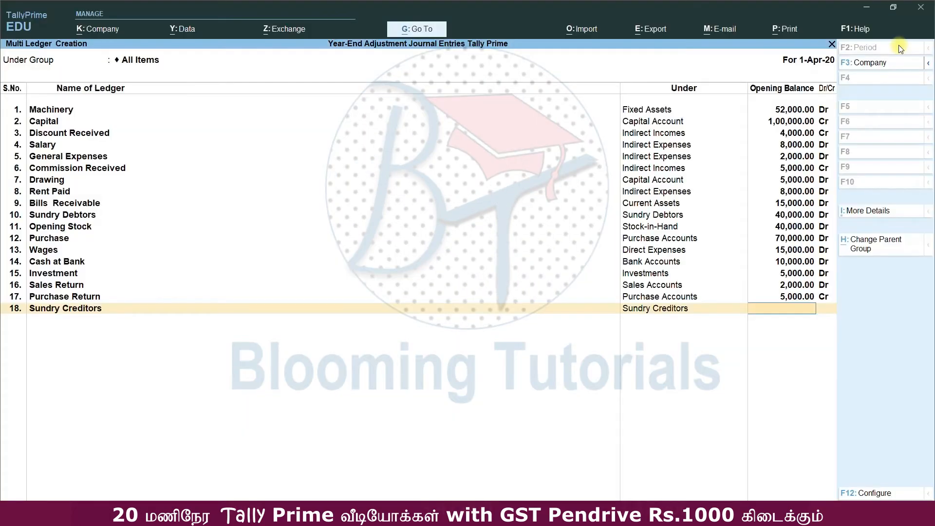
text(40,000)
key(Return)
key(Return)
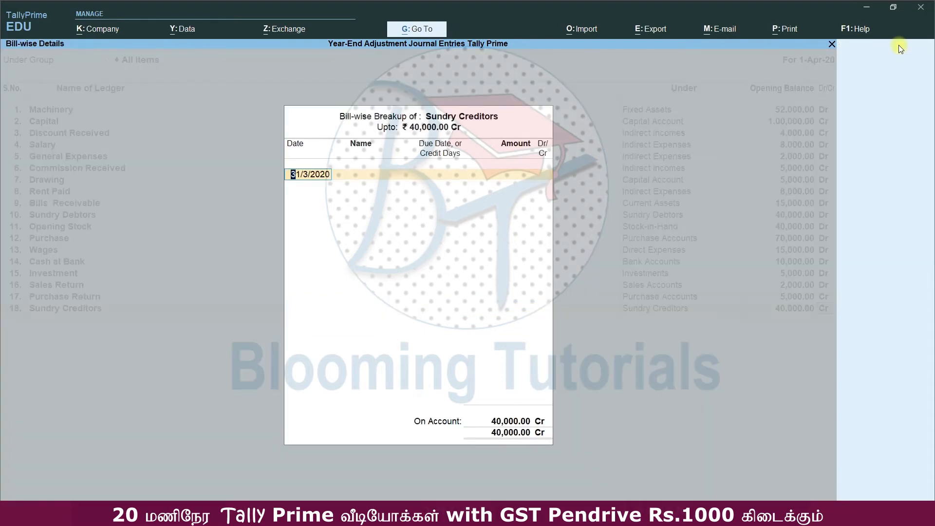
key(Return)
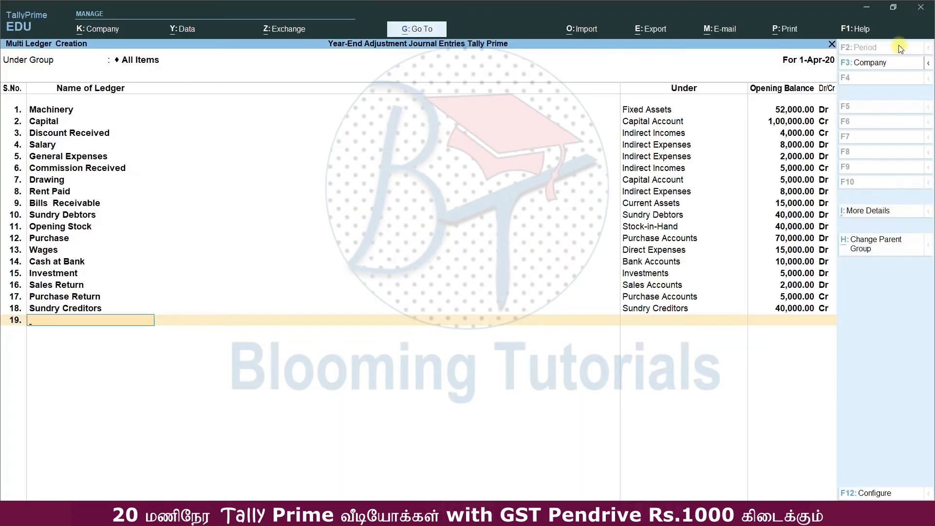
Add a Bank Loan ledger under Loans (Liability) with an opening balance of 40,000 Cr.
text(Bank Loan)
key(Return)
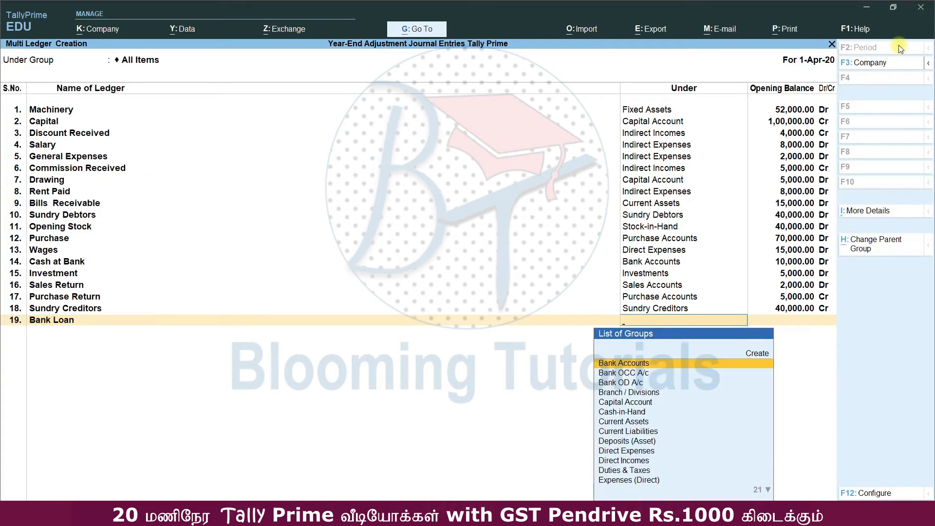
text(Lo)
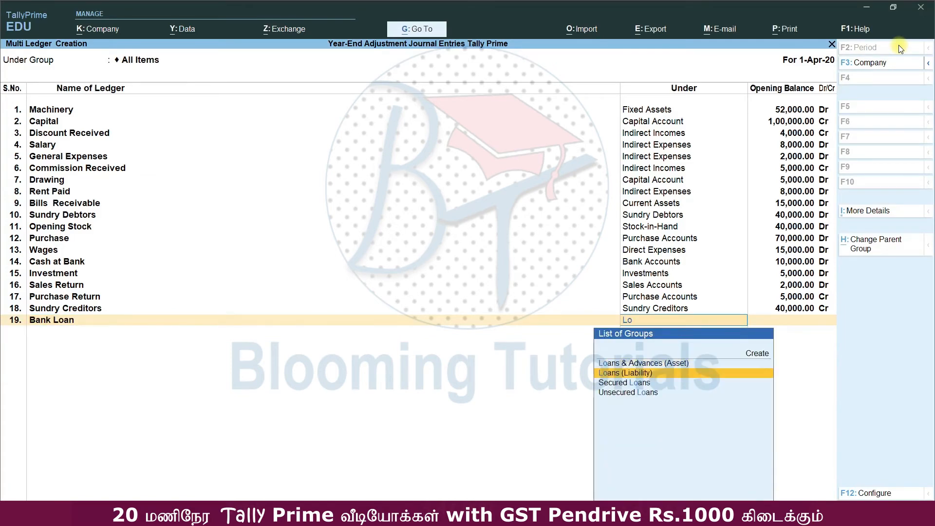
key(Down)
key(Return)
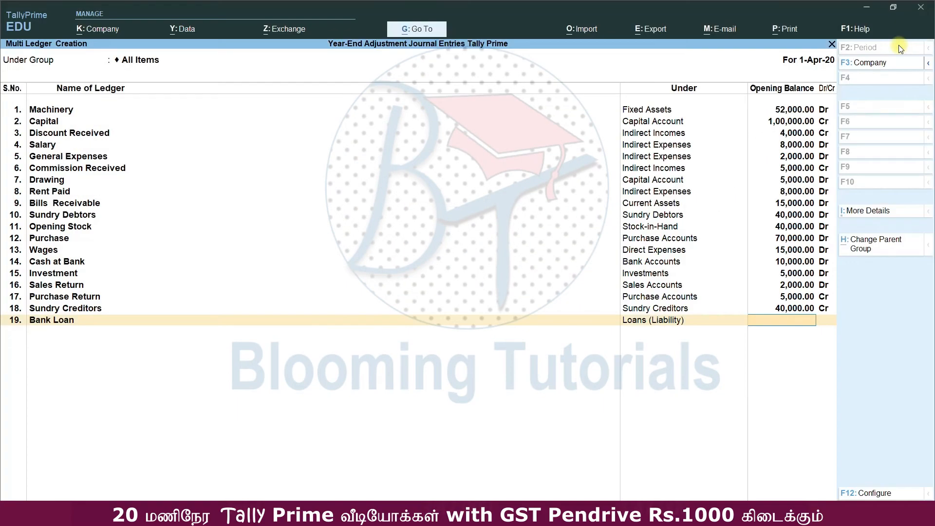
text(40,000)
key(Return)
key(Return)
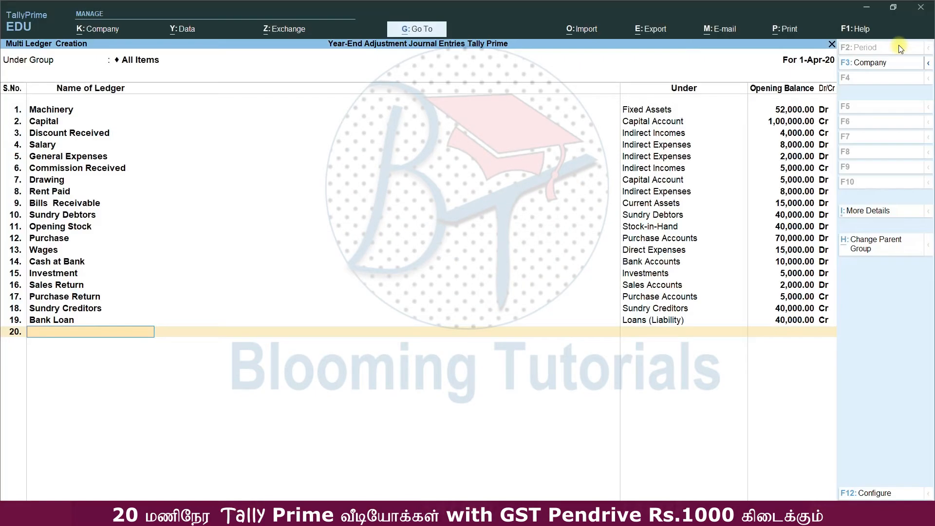
Add a Sales ledger under Sales Accounts with the trial balance's opening balance of 1,50,000 Cr.
text(Sales)
key(Return)
text(sal)
key(Return)
key(alt+Tab)
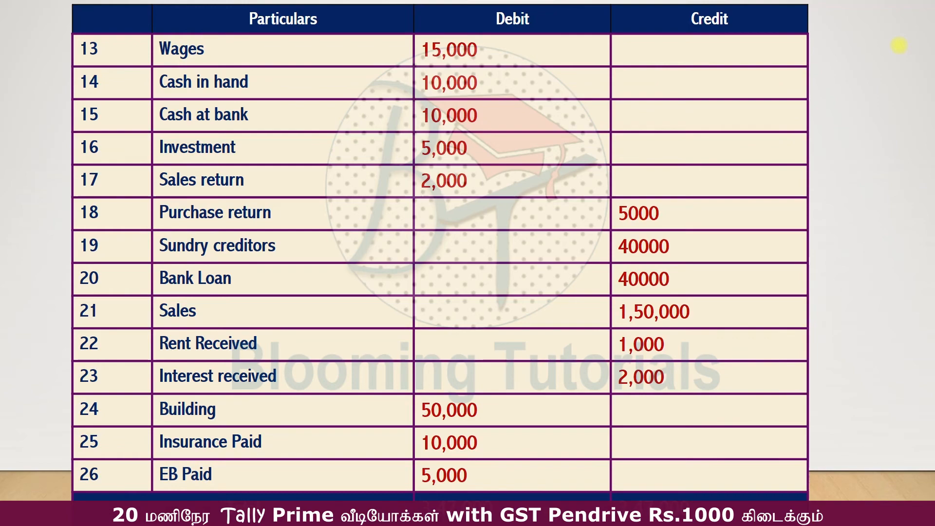
key(alt+Tab)
text(150000)
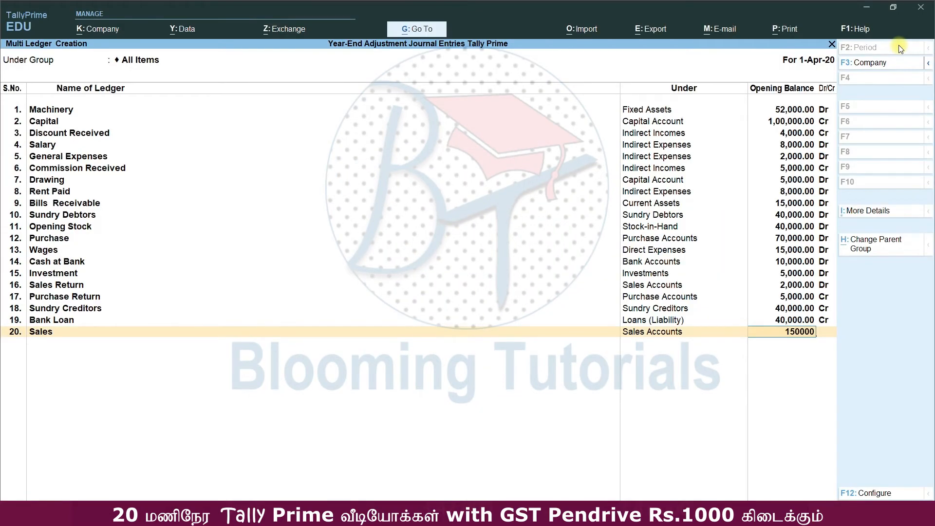
key(Return)
key(Return)
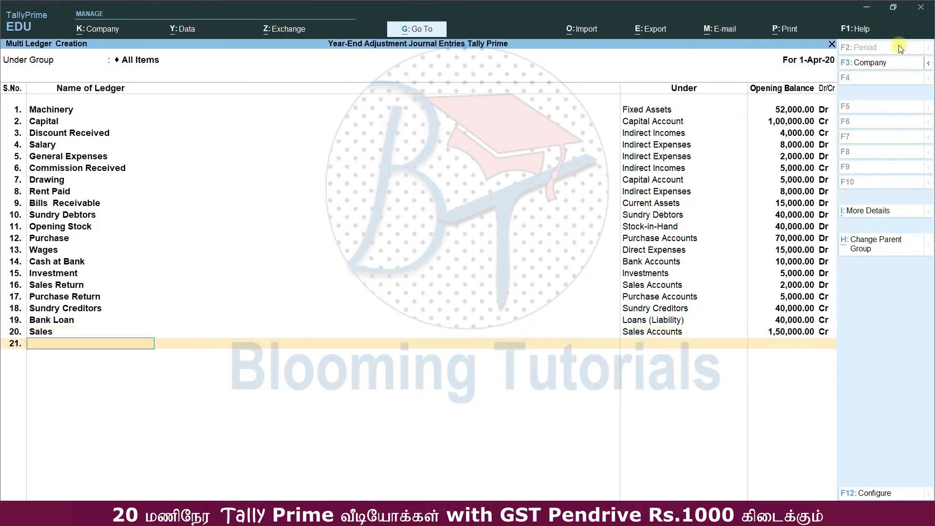
Enter the trial balance's Rent Received item as a ledger under the Indirect Incomes group.
key(alt+Tab)
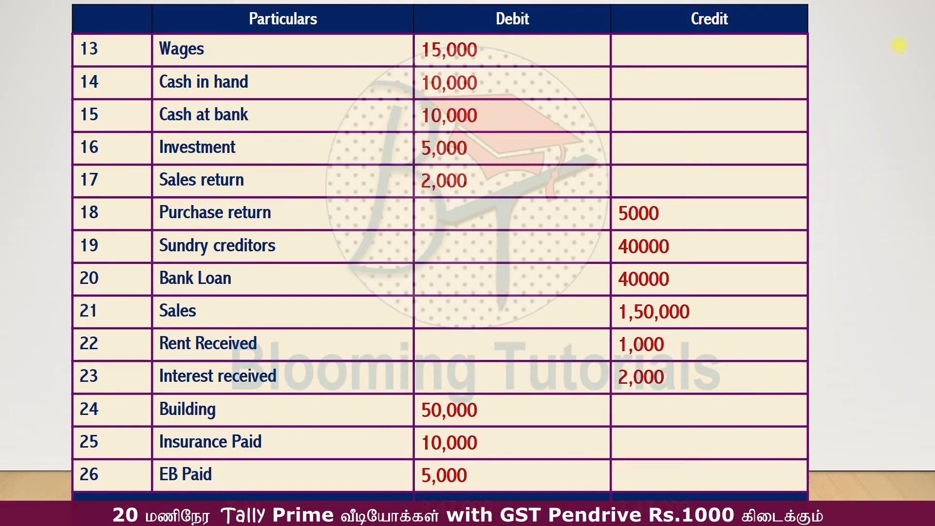
key(alt+Tab)
text(Rent)
key(BackSpace)
text(nt Rec)
key(BackSpace)
text(ceiv)
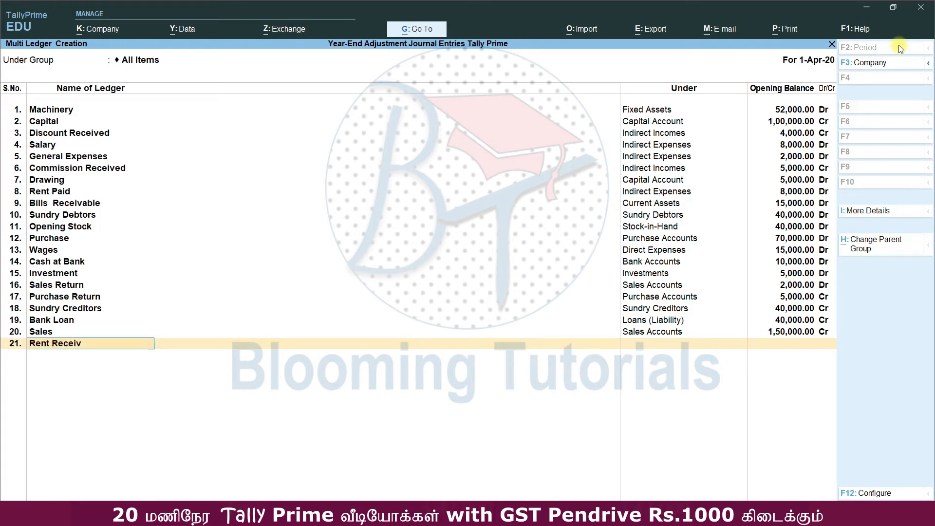
text(ed)
key(Return)
text(Ind)
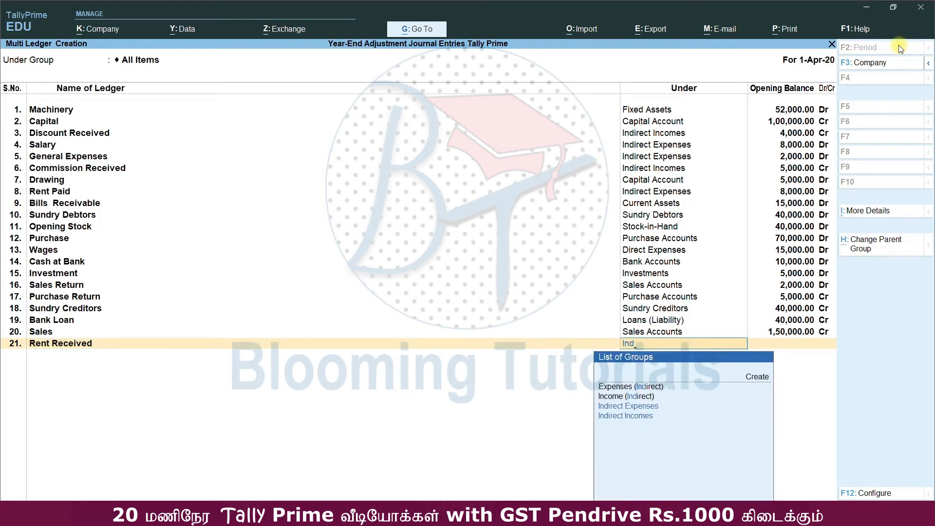
key(Down)
key(Return)
Give the Rent Received ledger its trial balance amount of 1,000 Cr as opening balance.
key(alt+Tab)
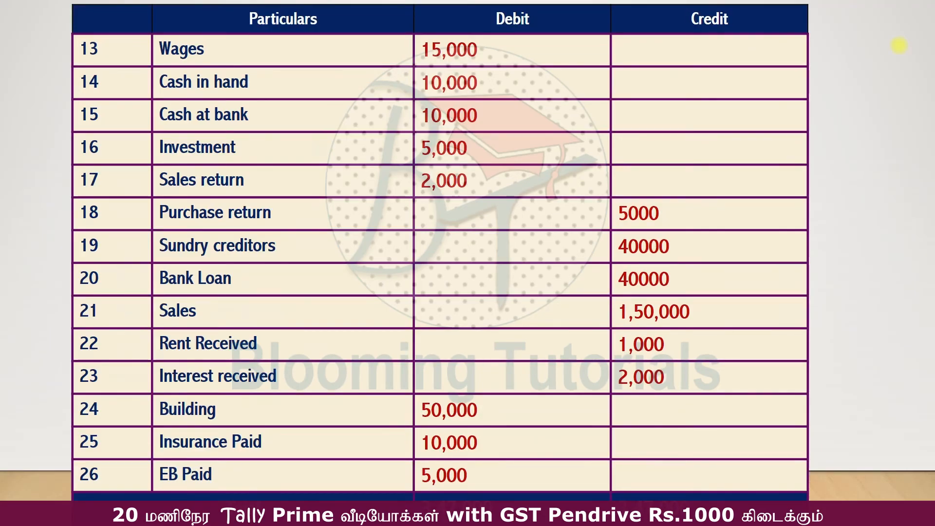
key(alt+Tab)
text(000)
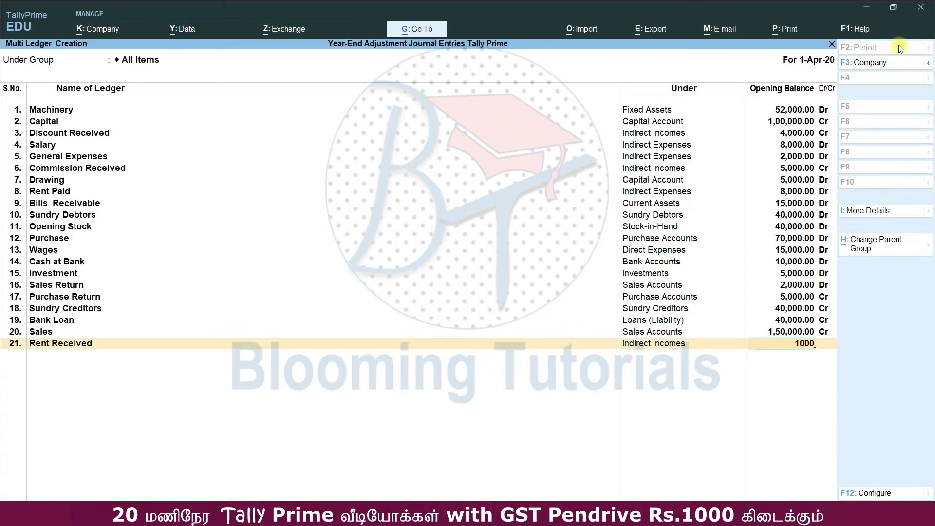
key(Return)
key(Return)
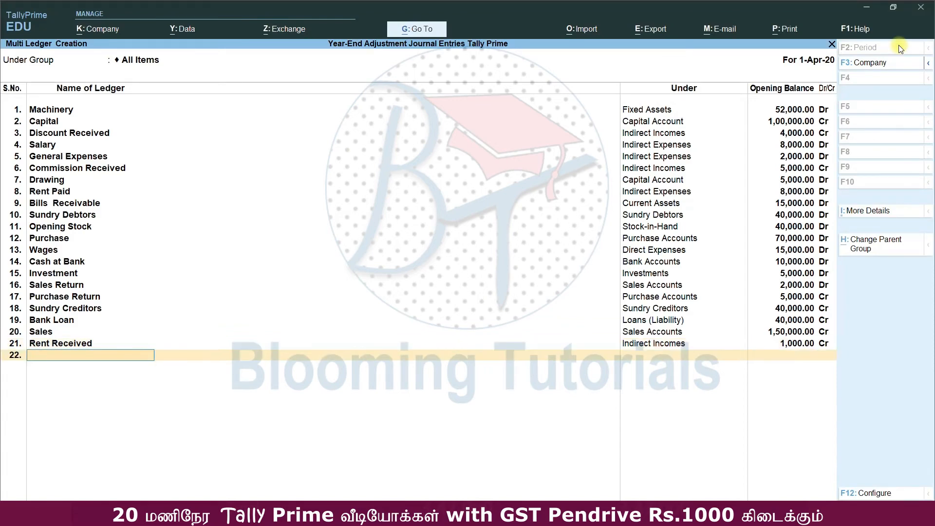
Add an Interest Received ledger under Indirect Incomes with an opening balance of 2,000 Cr.
text(Interest Received)
key(Return)
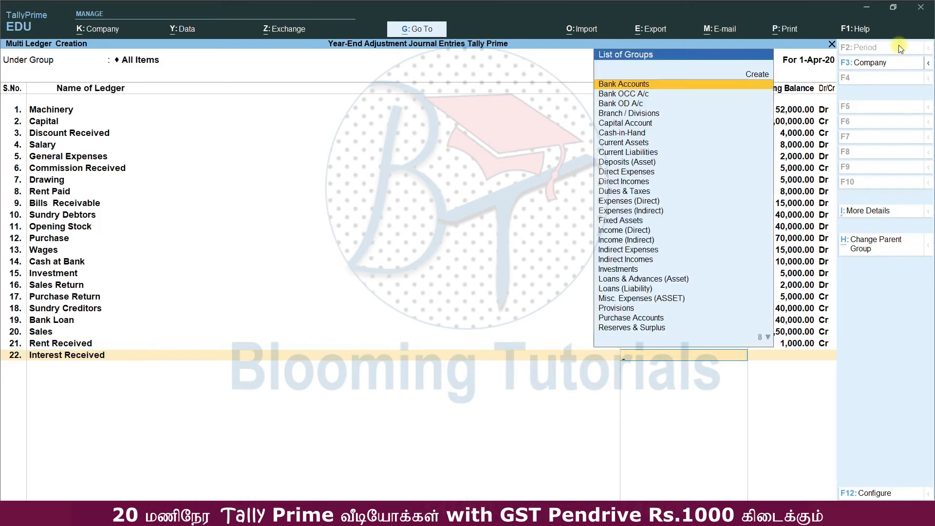
text(Ind)
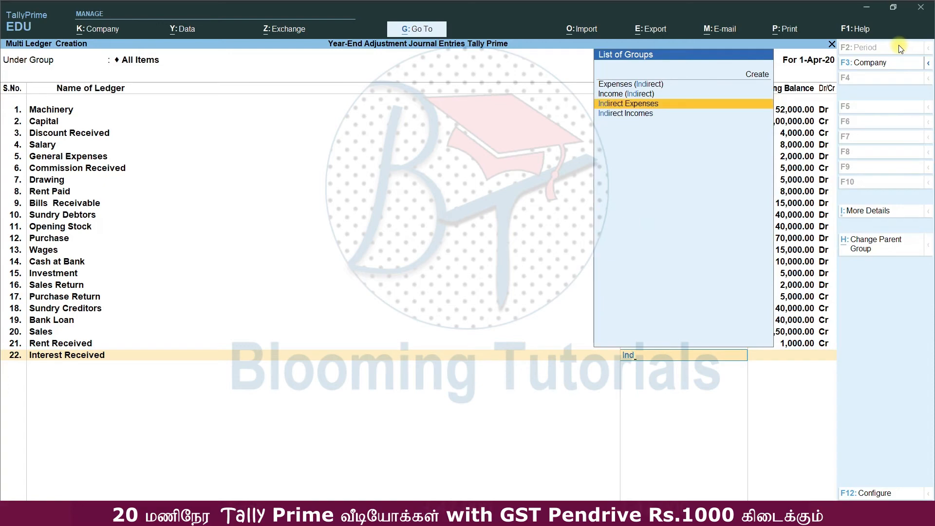
key(Down)
key(Return)
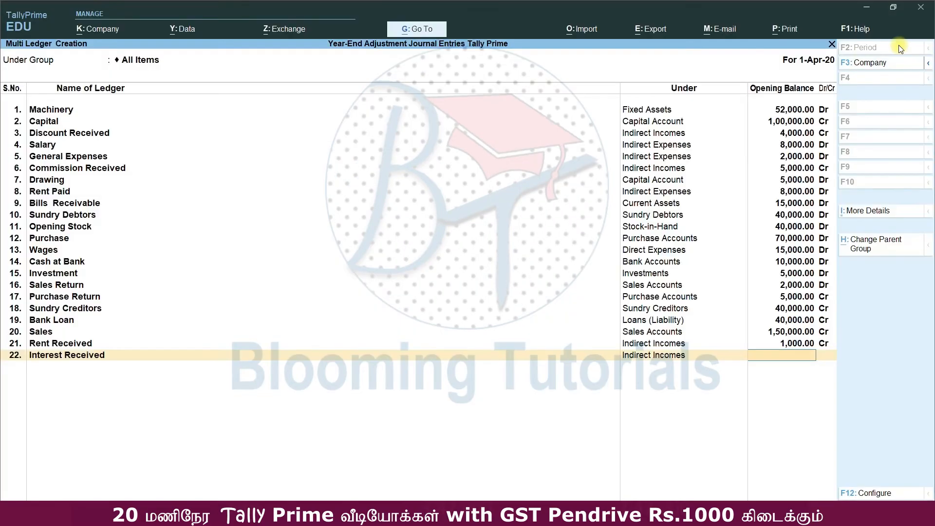
text(2,000)
key(Return)
key(Return)
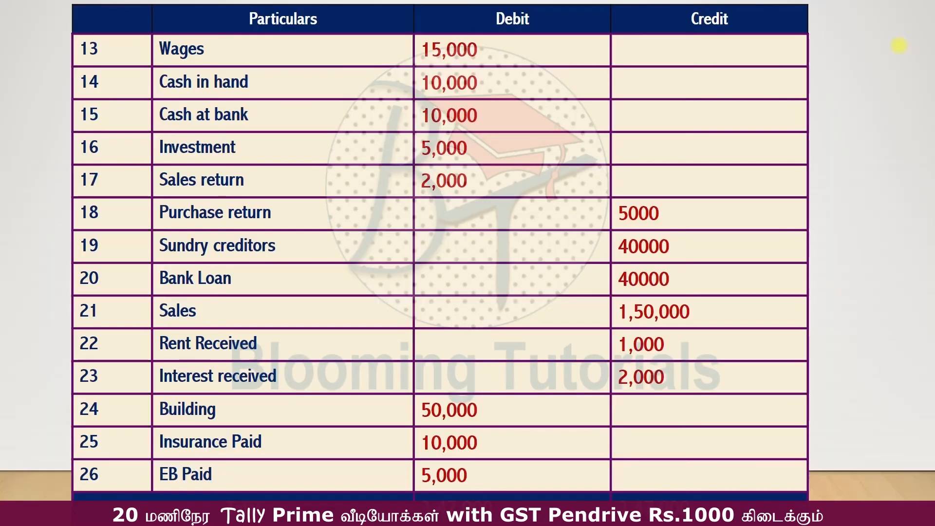
Add a Building ledger under Fixed Assets with the trial balance's opening balance of 50,000 Dr.
key(alt+Tab)
text(Building)
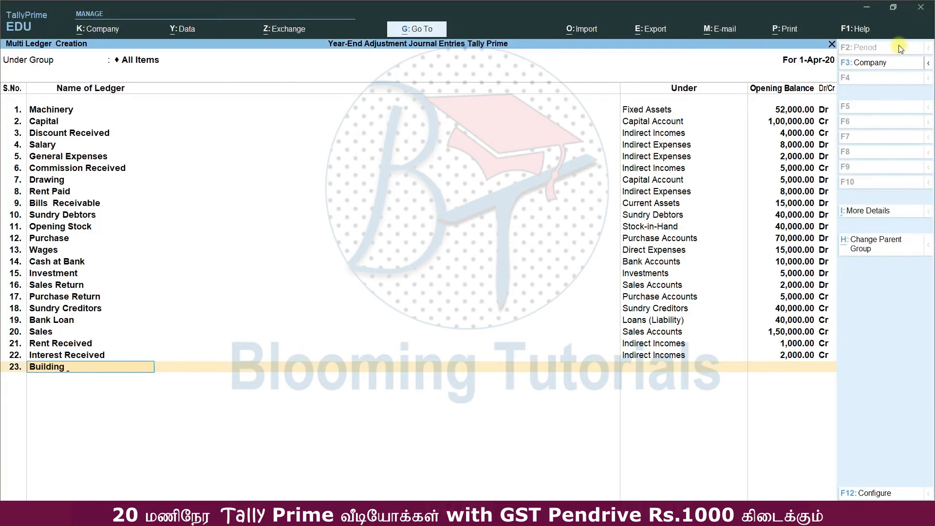
key(Return)
text(fix)
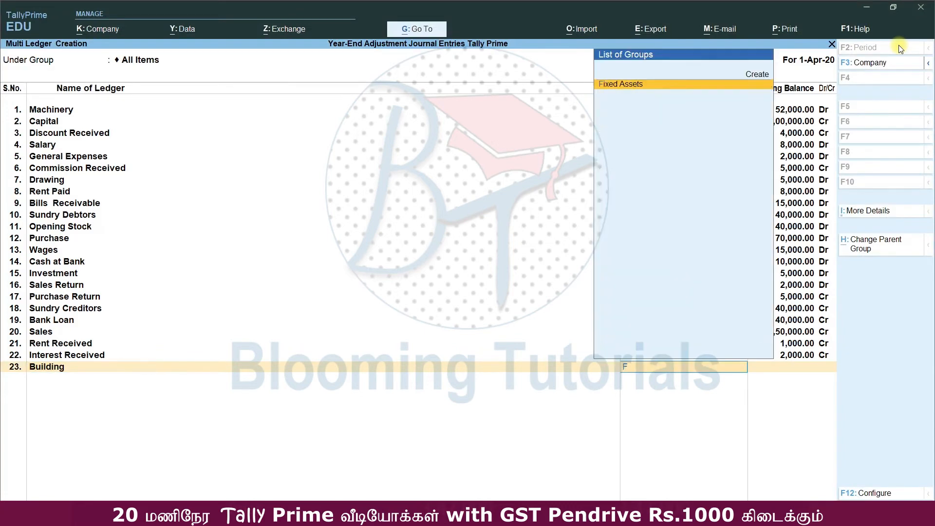
key(Return)
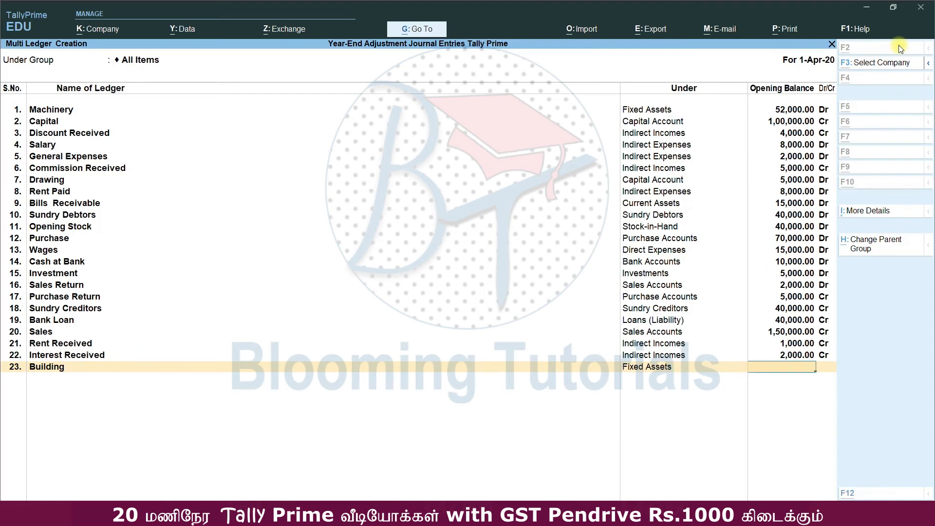
key(alt+Tab)
key(alt+Tab)
text(50000)
key(Return)
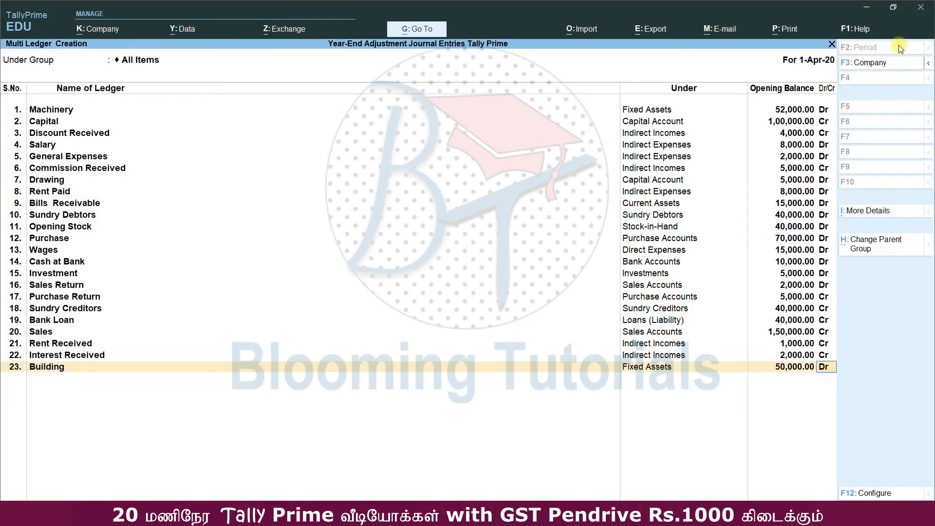
key(Return)
Add the trial balance's Insurance Paid item as a ledger under Indirect Expenses with an opening balance of 10,000 Dr.
key(alt+Tab)
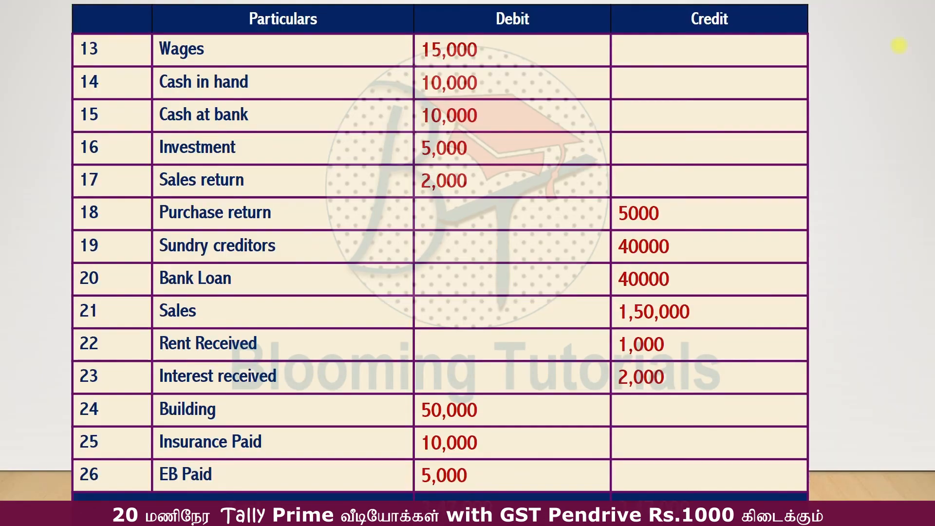
key(alt+Tab)
text(Insurance Paid)
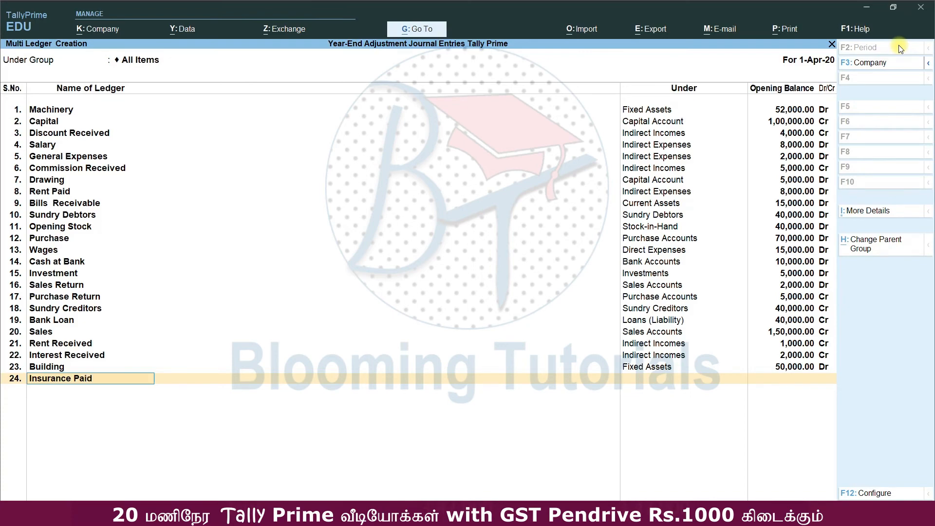
key(Return)
text(Ind)
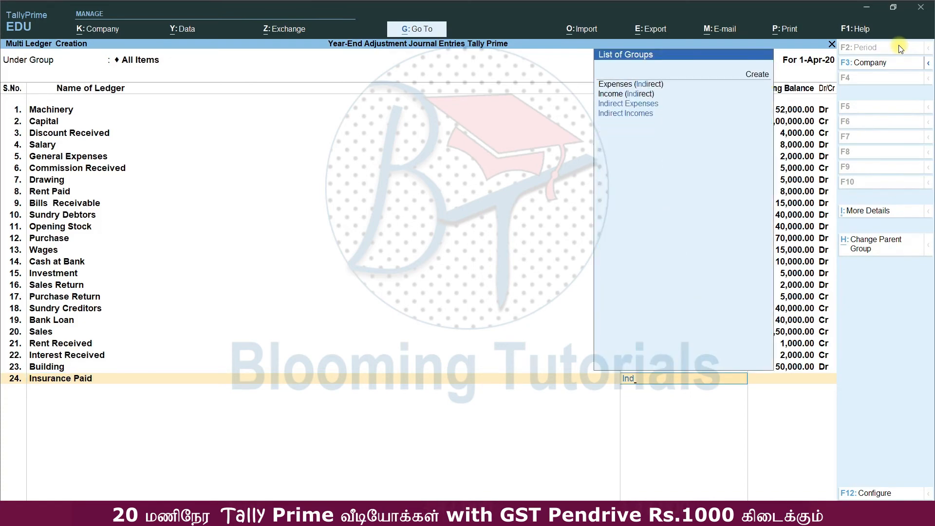
key(Return)
key(alt+Tab)
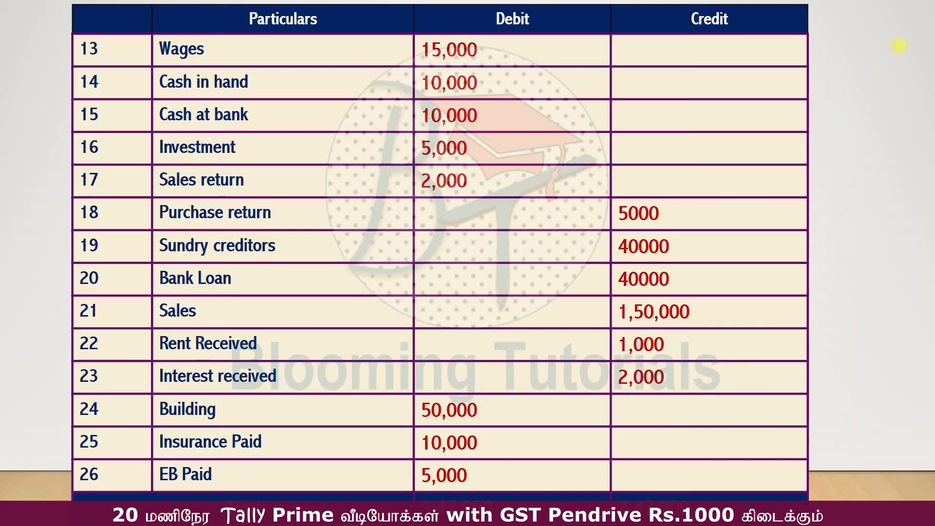
key(alt+Tab)
text(10000)
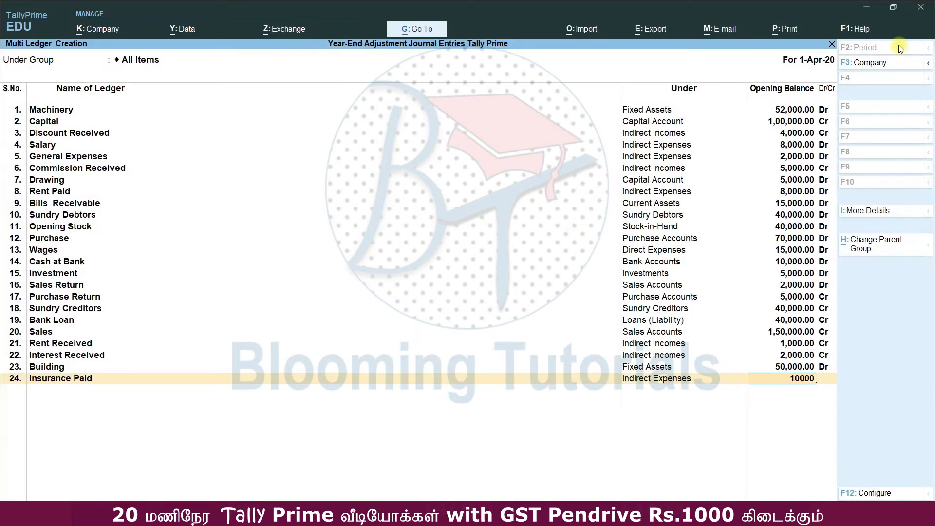
key(Return)
key(Return)
Look through the source trial balance slides for the item that follows Insurance Paid.
key(alt+Tab)
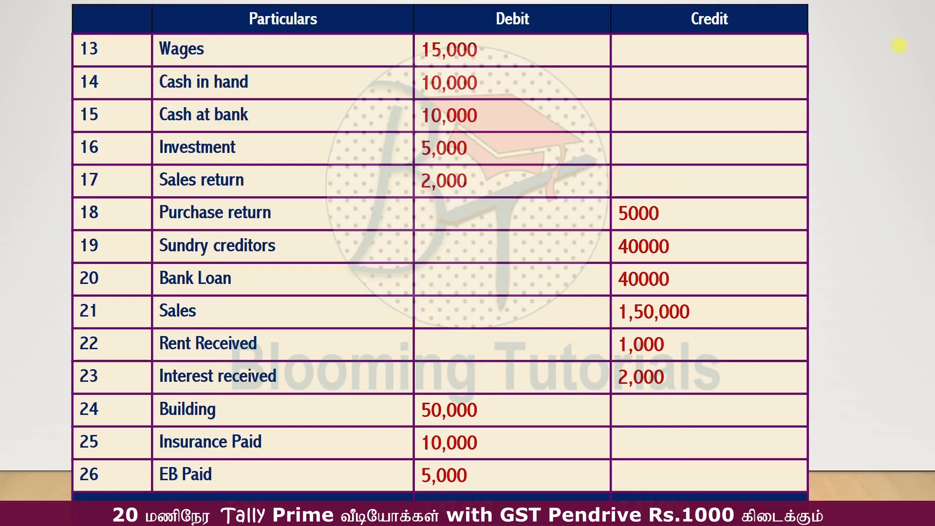
key(Page_Up)
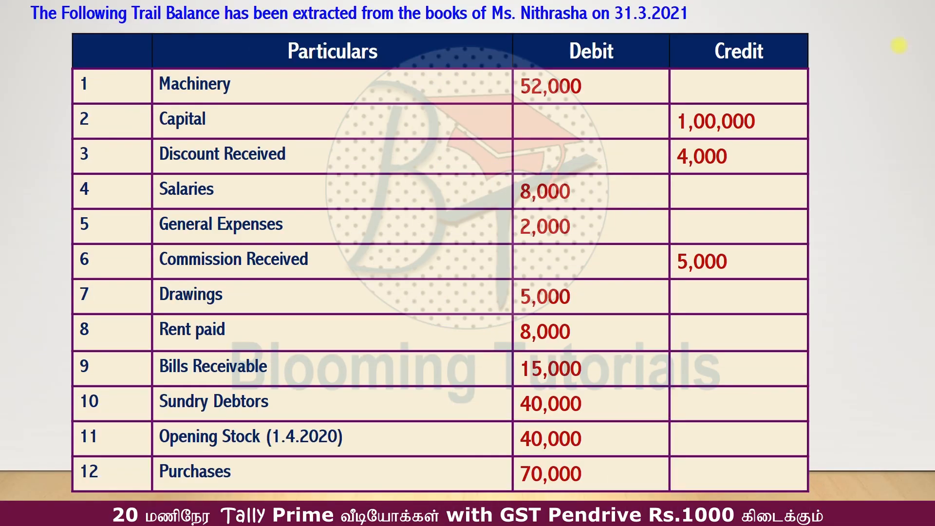
key(Page_Up)
key(Page_Up)
key(Page_Down)
key(Page_Down)
key(Page_Down)
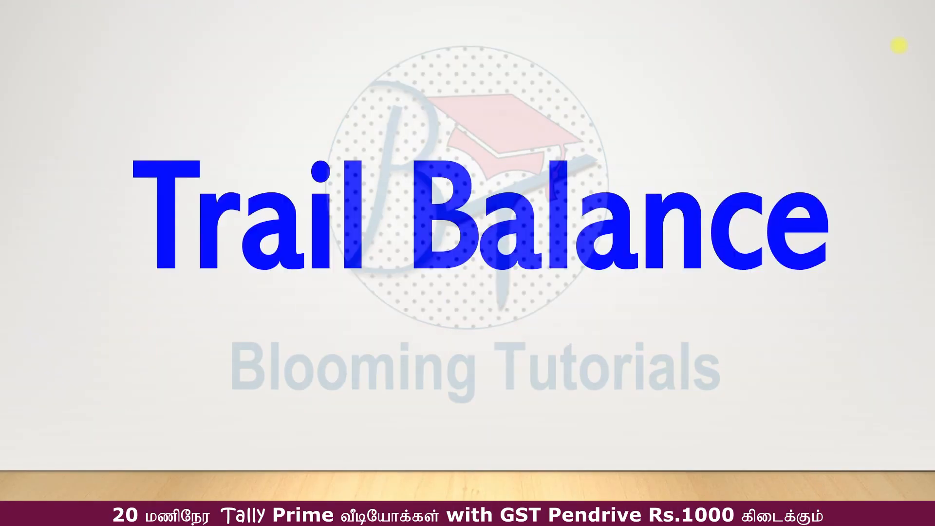
key(alt+Tab)
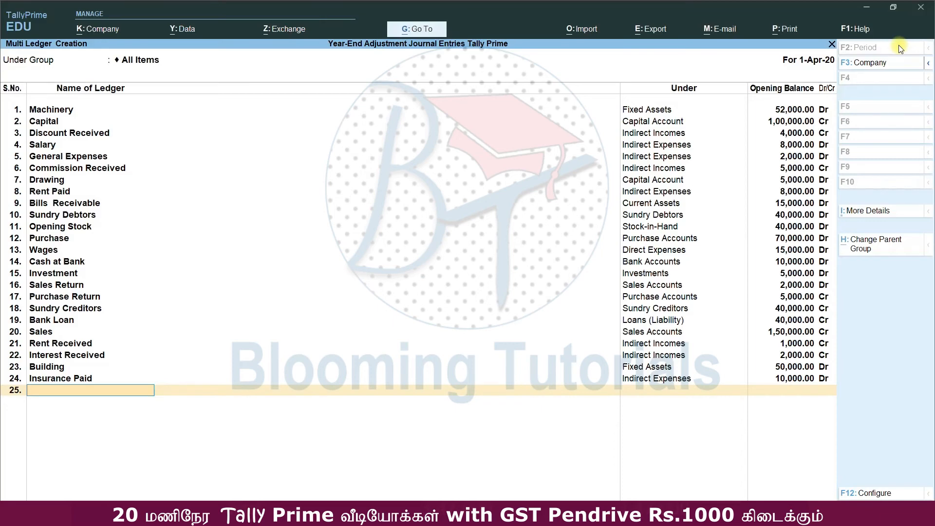
Add an EB Paid ledger under Indirect Expenses with an opening balance of 5,000 Dr.
text(EB Paid)
key(Return)
text(Ind)
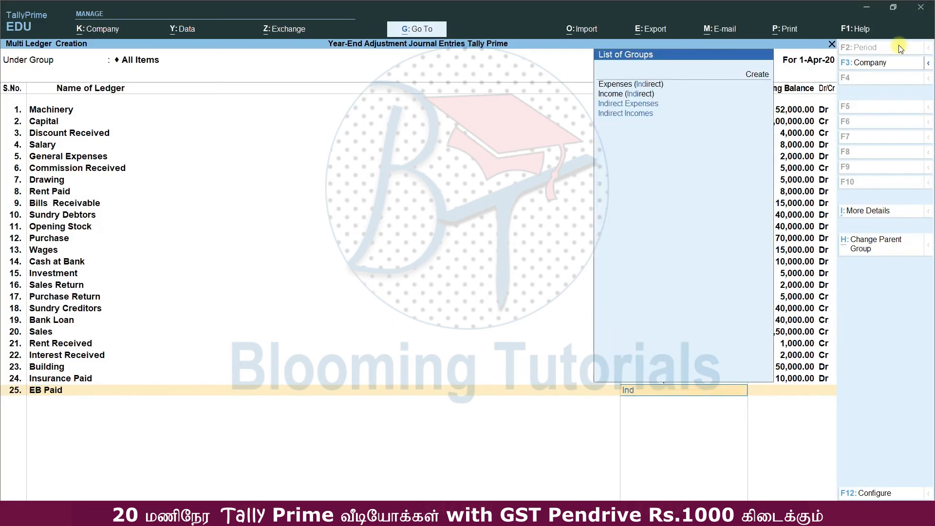
key(Return)
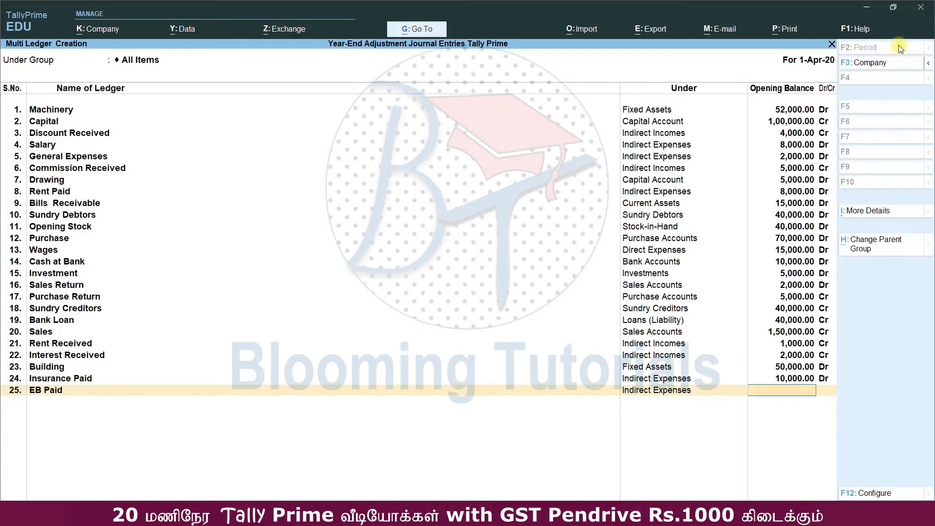
text(5,00000)
key(Return)
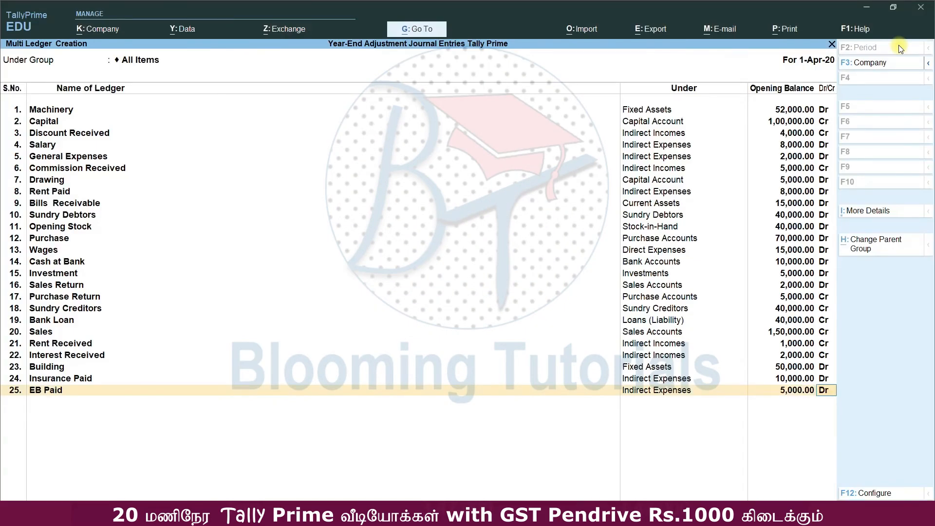
key(Return)
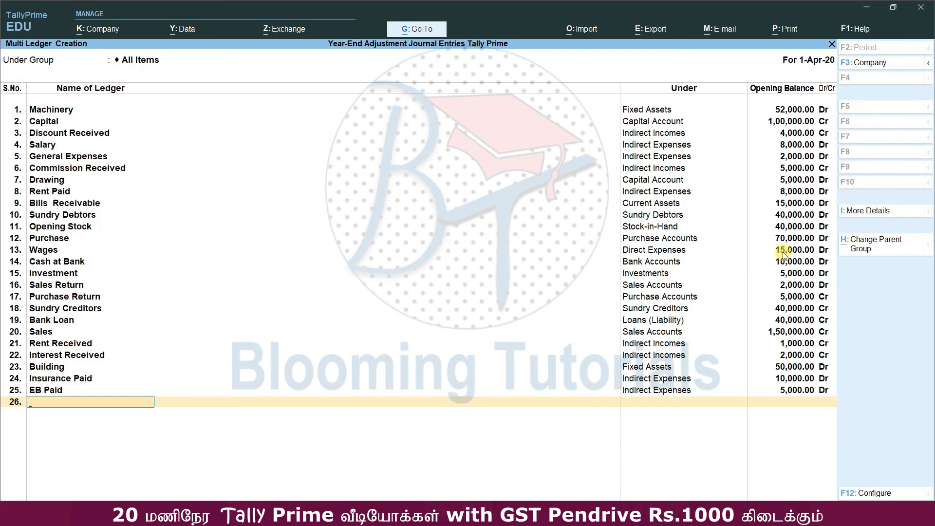
Finish and accept the multi-ledger creation list, then return to the Gateway of Tally.
key(Return)
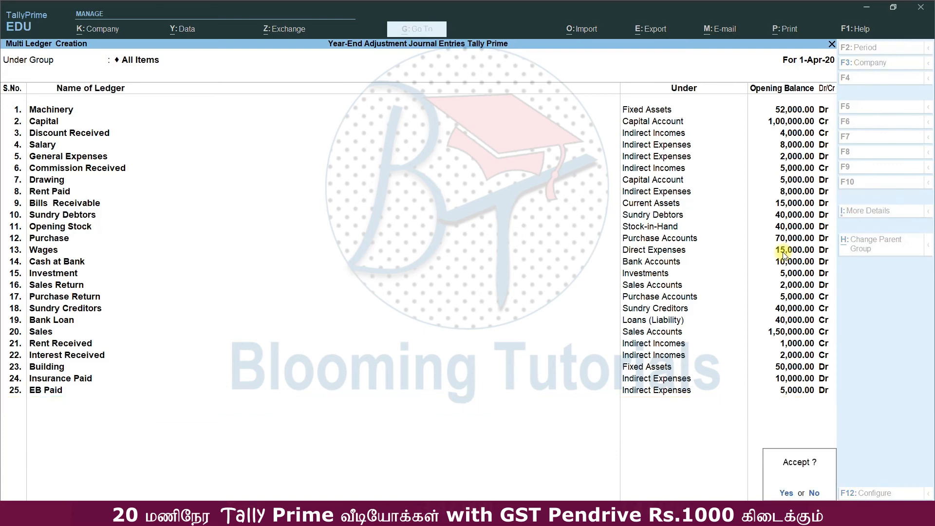
key(Return)
key(Escape)
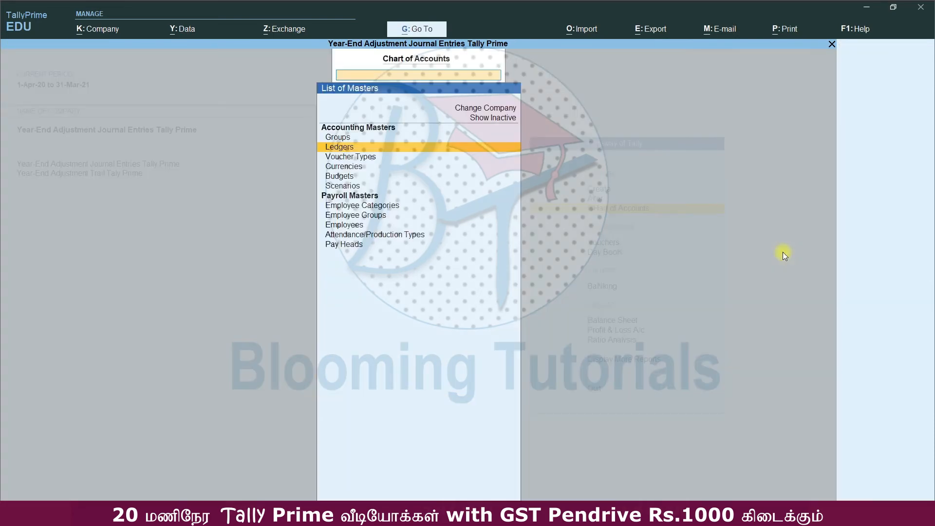
key(Escape)
Display the company's Trial Balance and check it in both detailed and condensed form for a difference in opening balances.
click(600, 363)
click(603, 206)
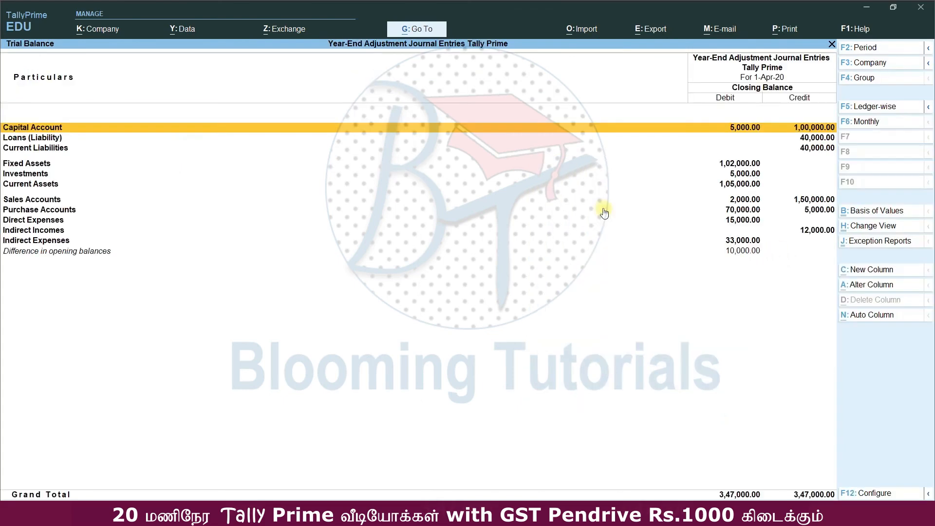
key(alt+F5)
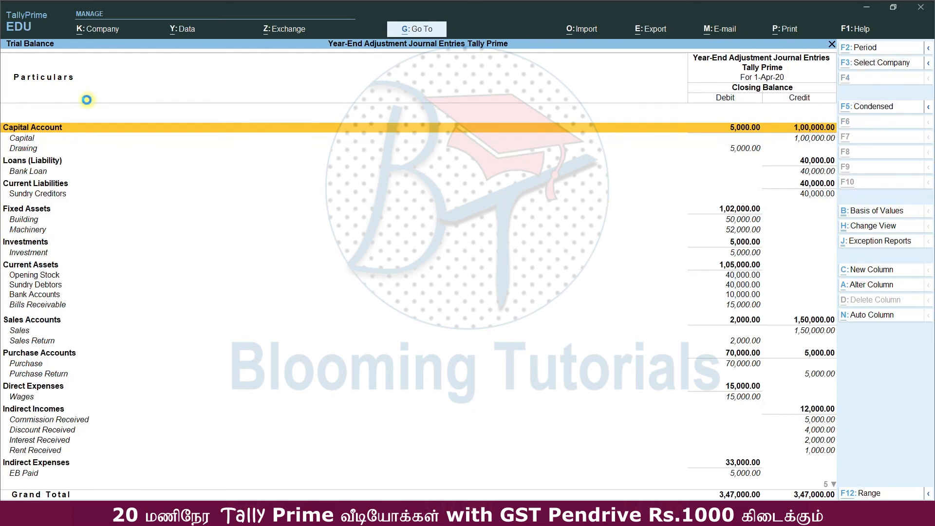
key(alt+F5)
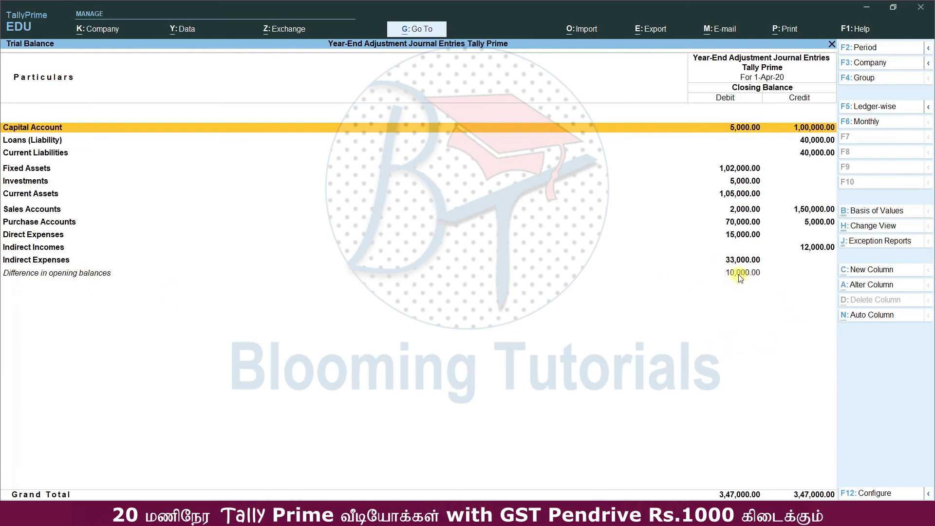
key(Escape)
key(Escape)
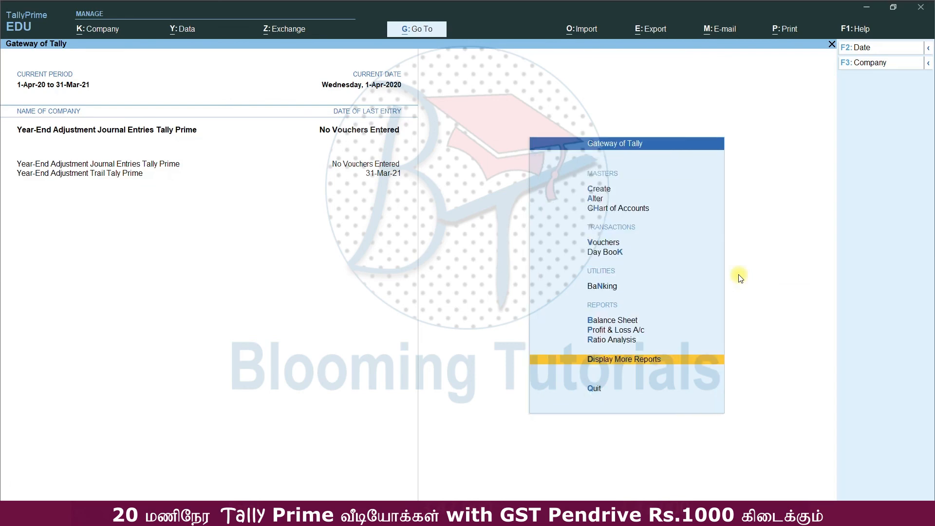
Check the Balance Sheet for a difference in opening balances and compare with the source trial balance's Cash in hand item.
key(b)
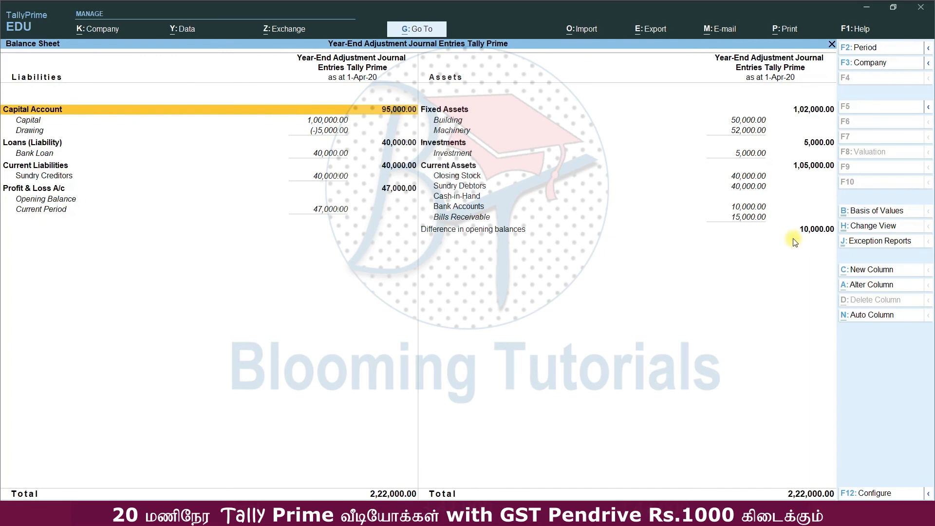
key(Escape)
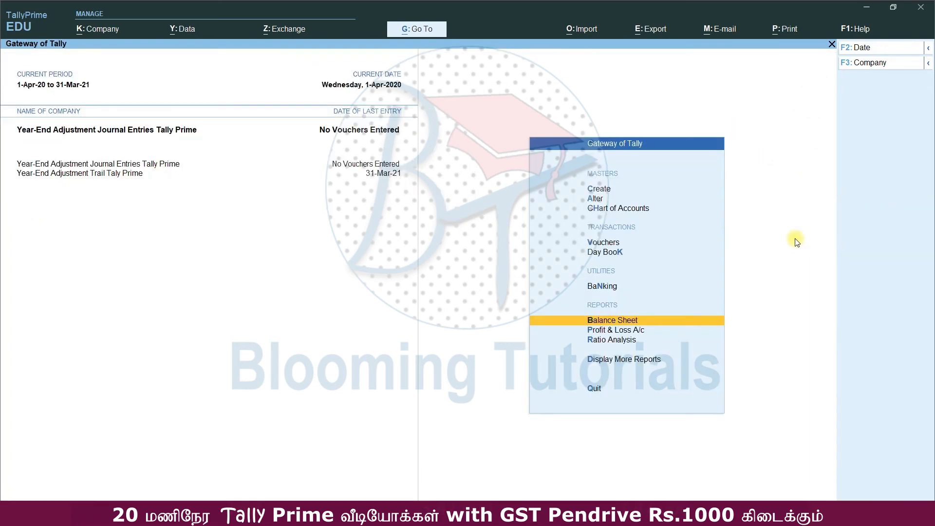
key(alt+Tab)
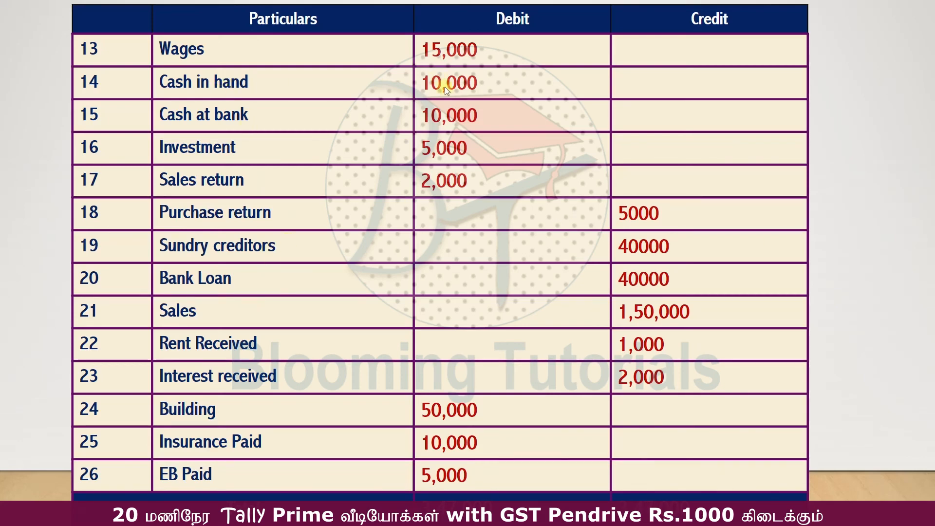
key(alt+Tab)
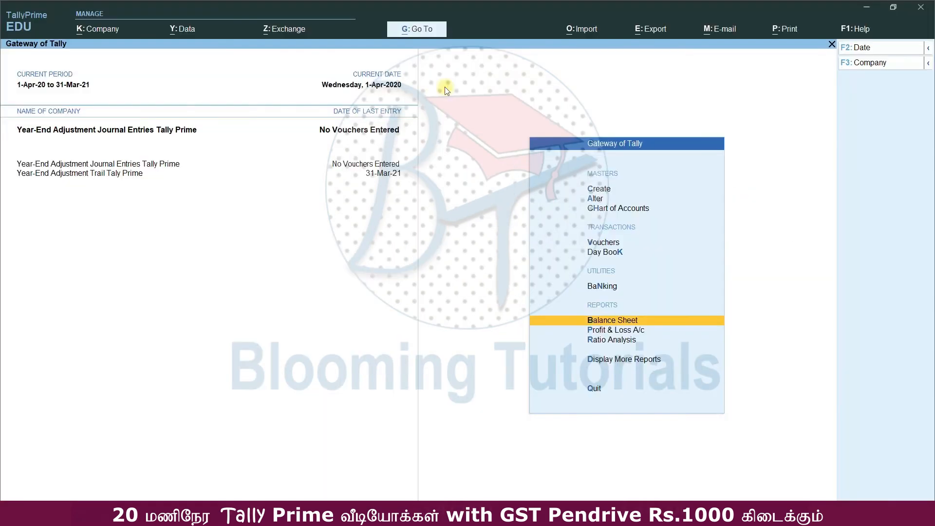
Open the existing Cash ledger for alteration.
click(593, 199)
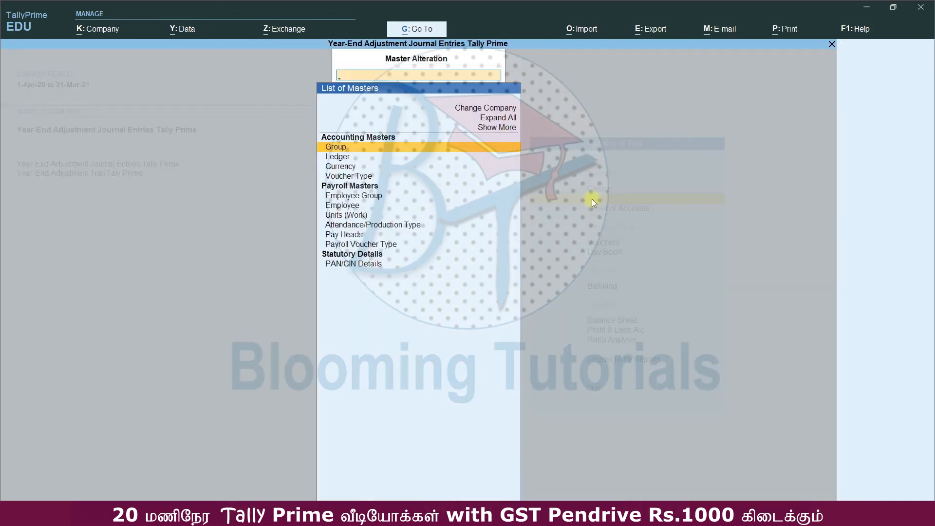
key(Down)
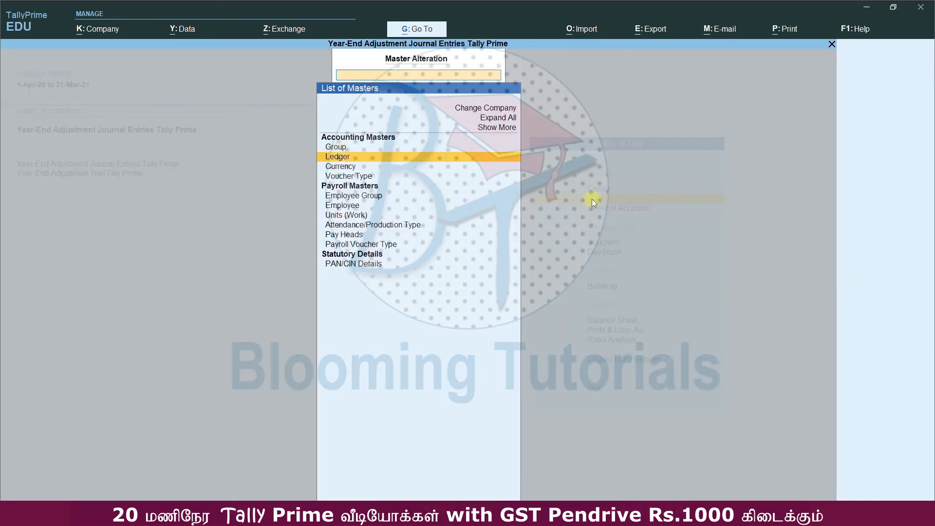
key(Return)
key(Down)
key(Down)
key(Down)
key(Down)
key(Return)
Set the Cash ledger's opening balance to 10,000 Dr, save the ledger and return to the Gateway of Tally.
key(Return)
key(Return)
key(Return)
key(Return)
key(Return)
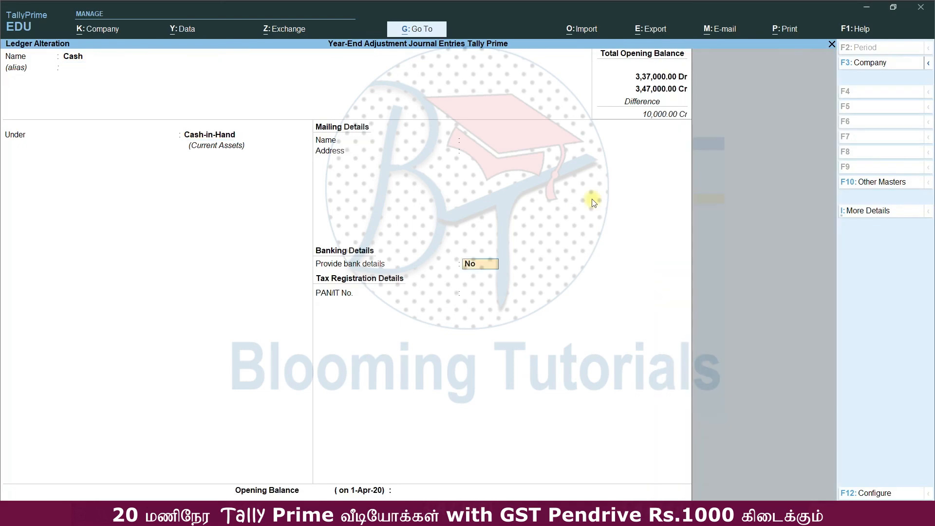
key(Return)
key(Return)
text(100000)
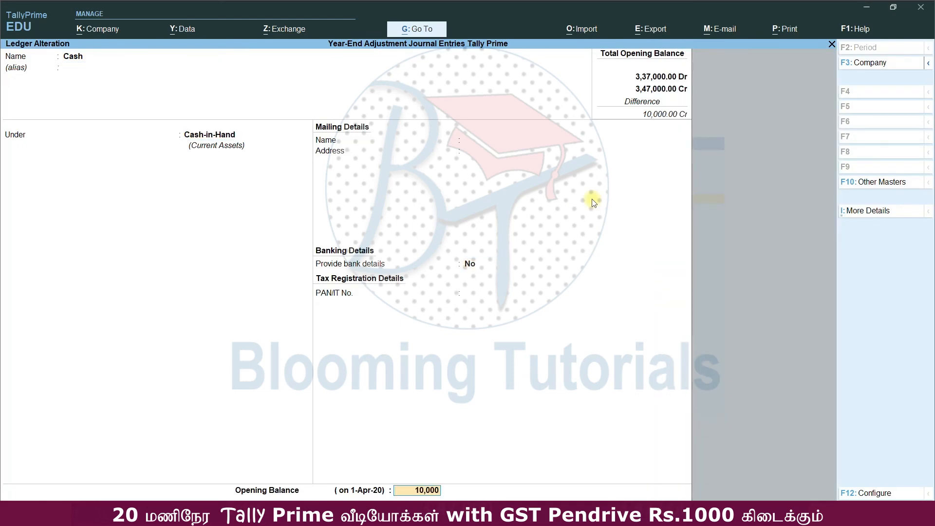
key(Return)
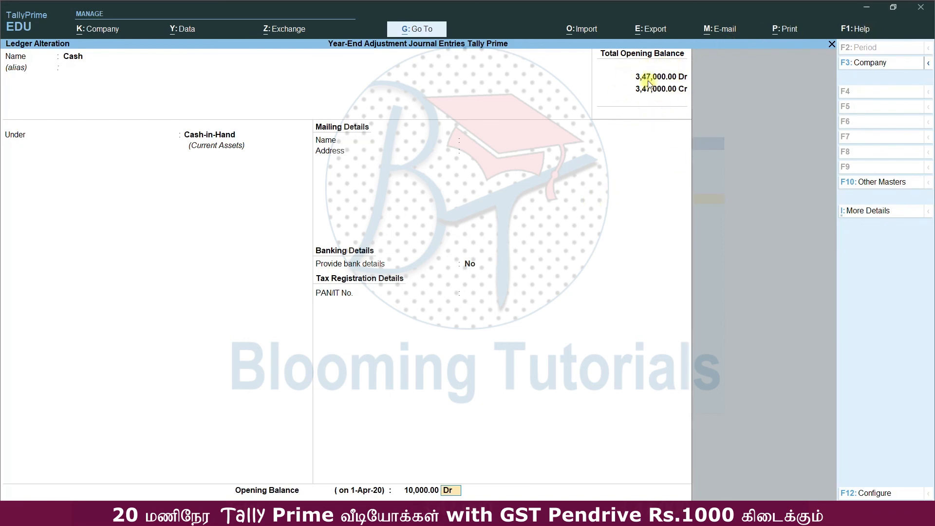
key(Return)
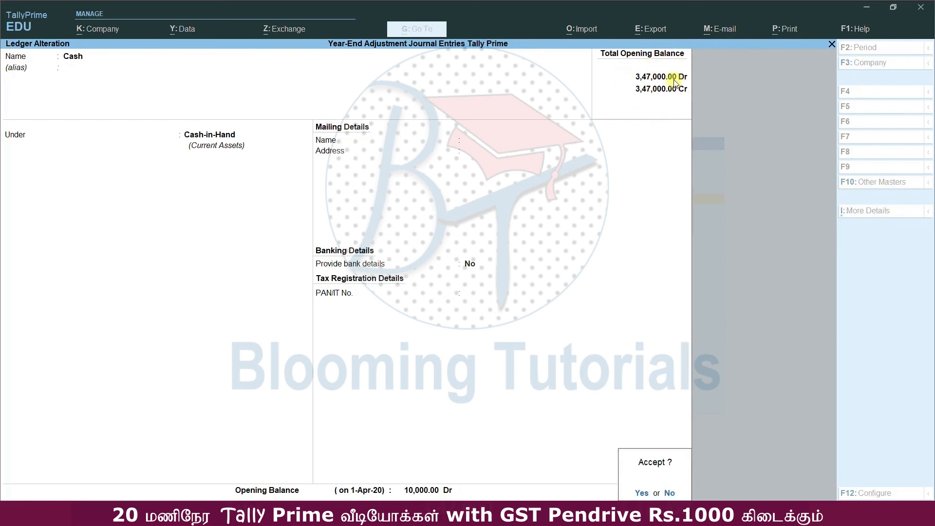
key(Return)
key(Escape)
key(Escape)
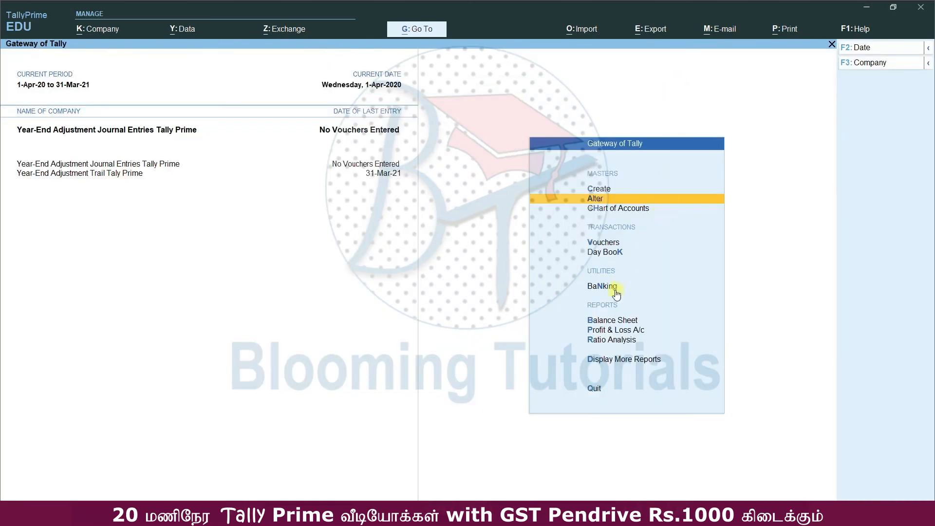
Review the Trial Balance again to verify that debit and credit agree with the cash opening balance included.
click(617, 360)
click(601, 205)
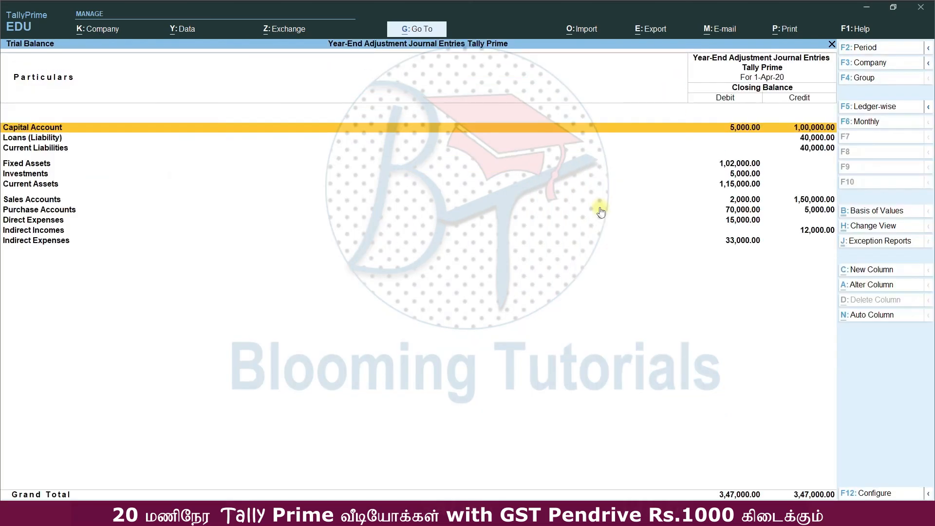
key(alt+F5)
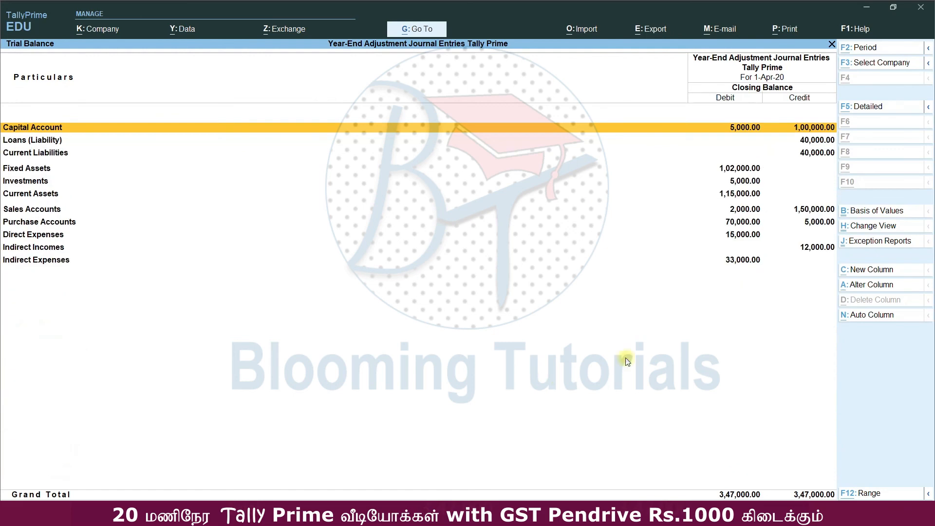
key(Escape)
key(Escape)
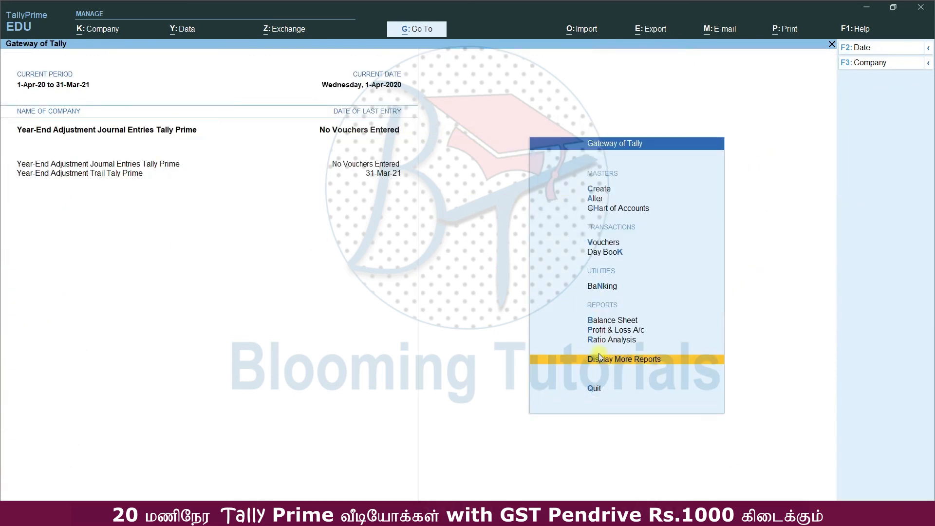
Review the detailed Balance Sheet to check the Cash-in-Hand amount and the totals of both sides.
click(604, 320)
key(alt+F5)
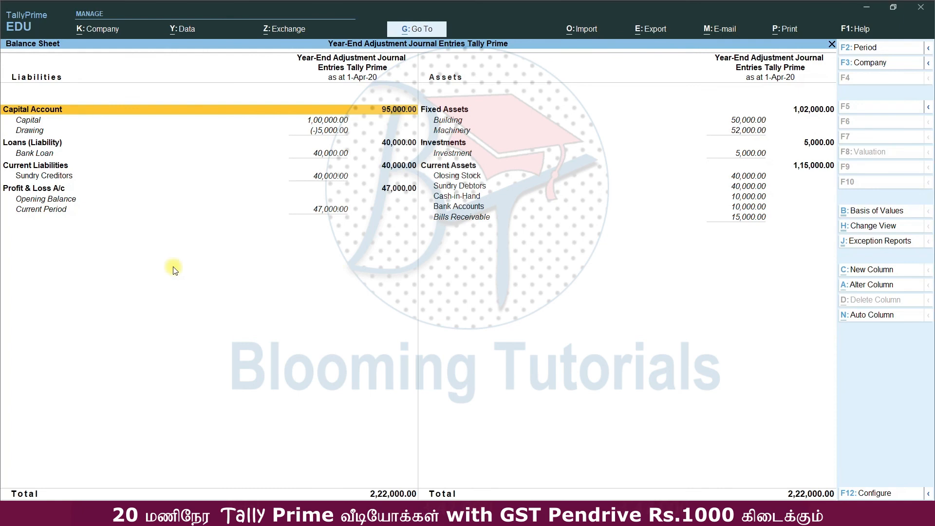
key(Escape)
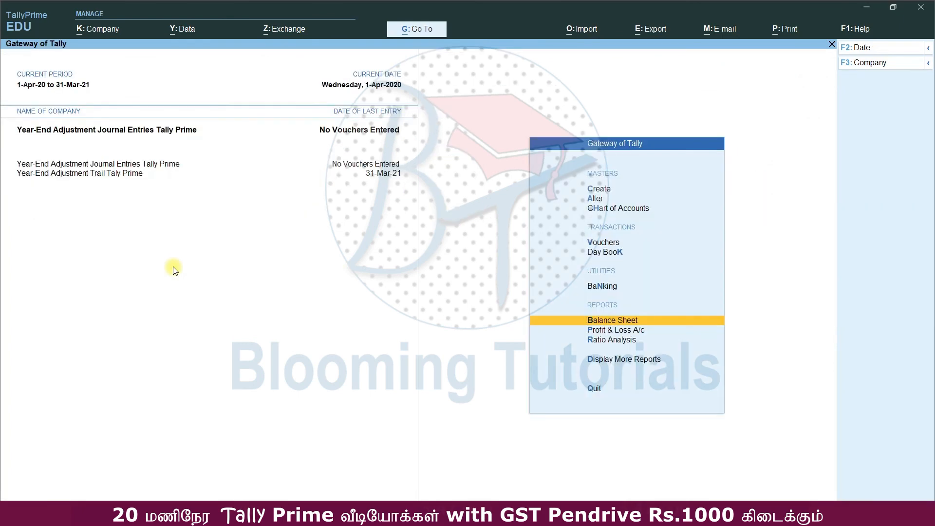